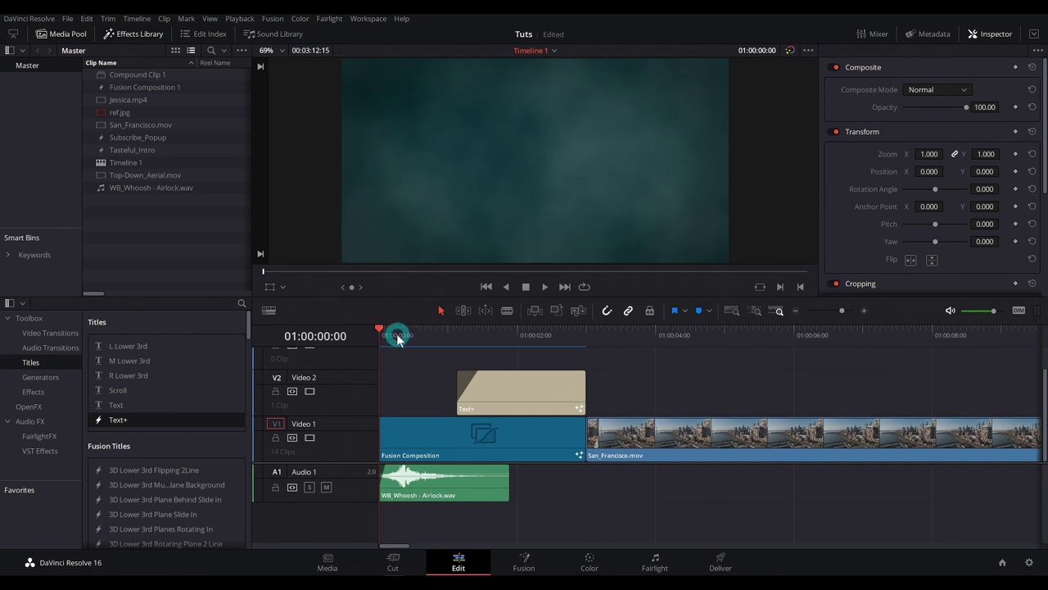
# Play the A TASTEFUL INTRO title and load the V2 Text+ clip's settings at 01:00:02:06
pyautogui.press('space')
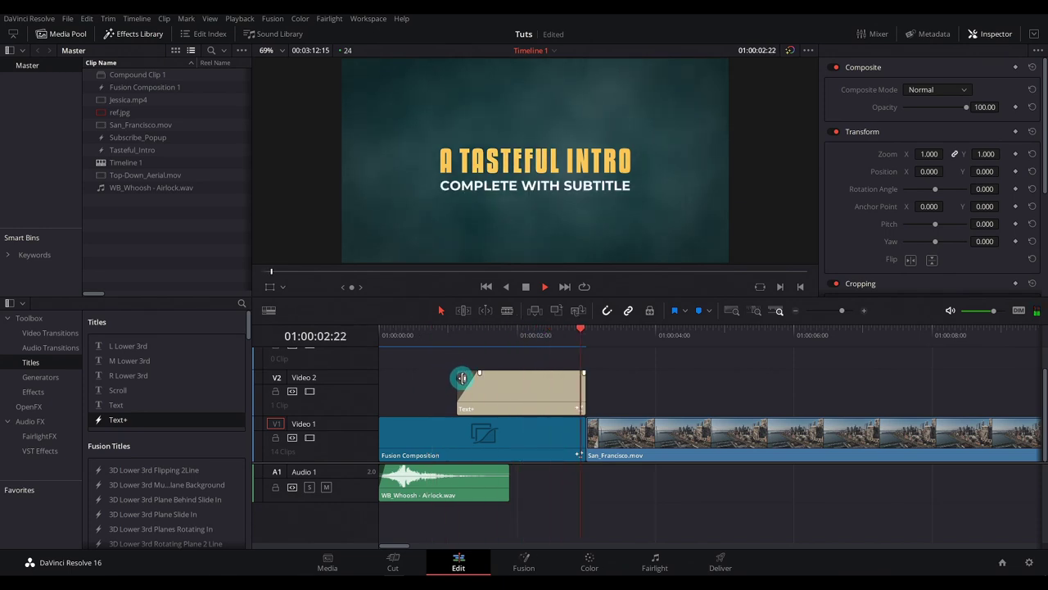
pyautogui.click(482, 392)
pyautogui.click(537, 334)
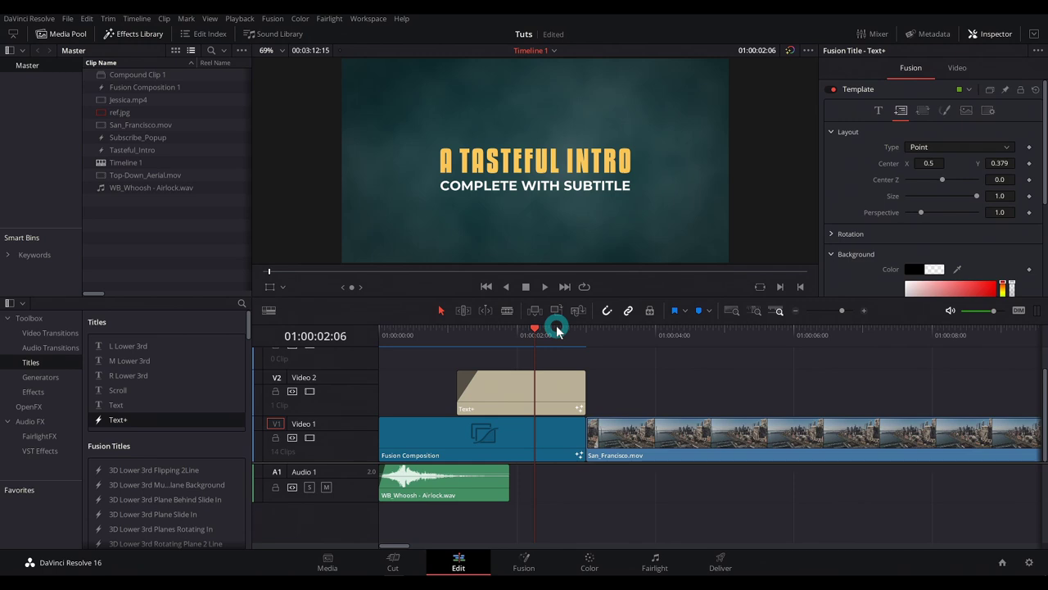
# Inspect the Fusion Composition and WB_Whoosh clips while scrubbing through the intro's first second
pyautogui.click(538, 482)
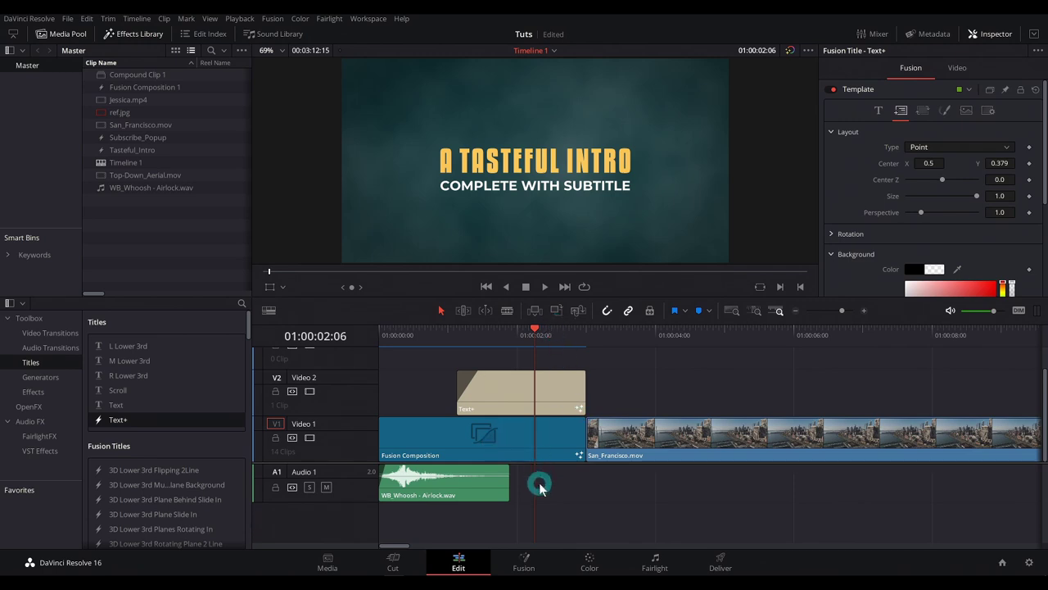
pyautogui.click(518, 426)
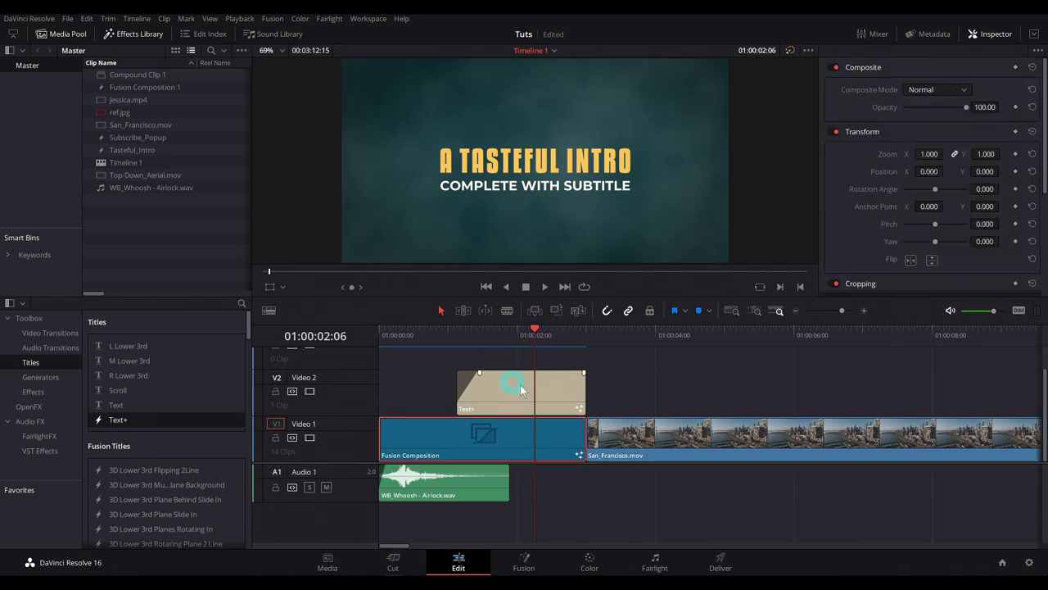
pyautogui.moveTo(433, 334)
pyautogui.mouseDown()
pyautogui.moveTo(398, 339)
pyautogui.moveTo(419, 347)
pyautogui.moveTo(444, 336)
pyautogui.mouseUp()
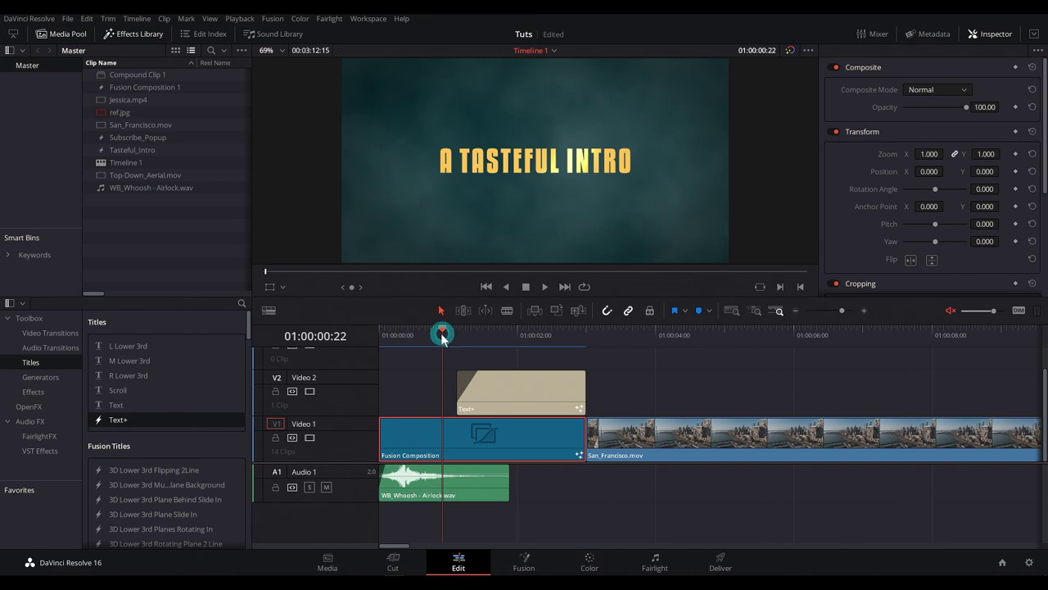
pyautogui.click(465, 495)
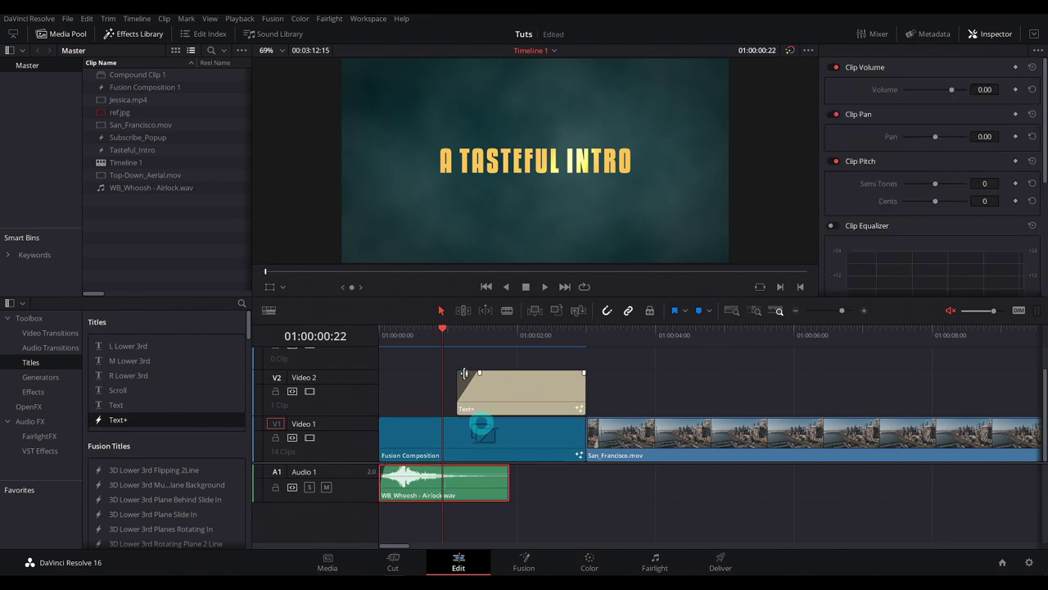
pyautogui.moveTo(443, 334); pyautogui.dragTo(510, 253)
# Show the Text+ title's text settings: 'COMPLETE WITH SUBTITLE' in Montserrat Bold
pyautogui.click(508, 398)
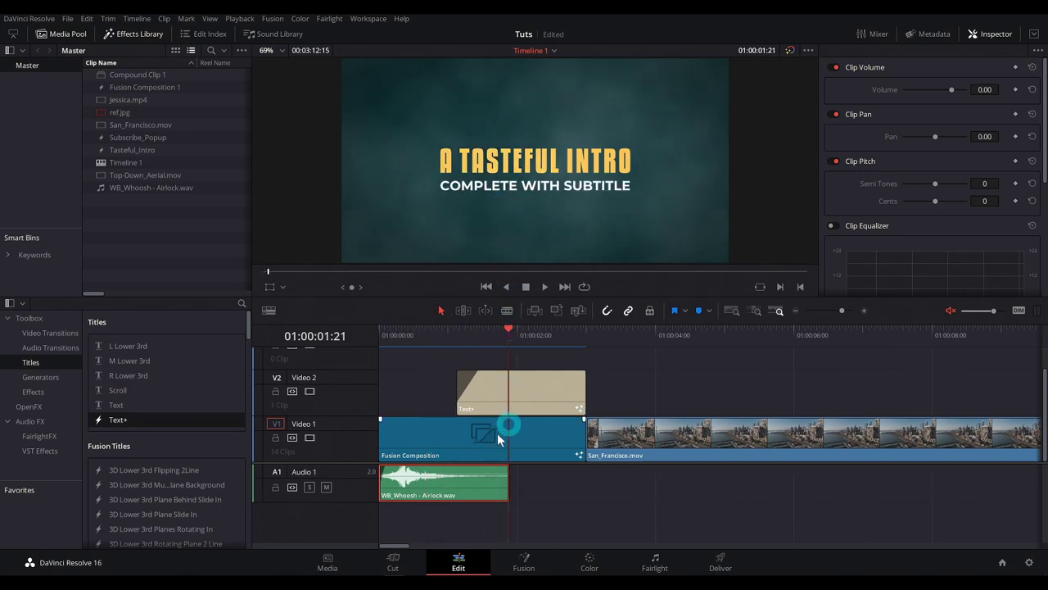
pyautogui.click(527, 379)
pyautogui.click(880, 113)
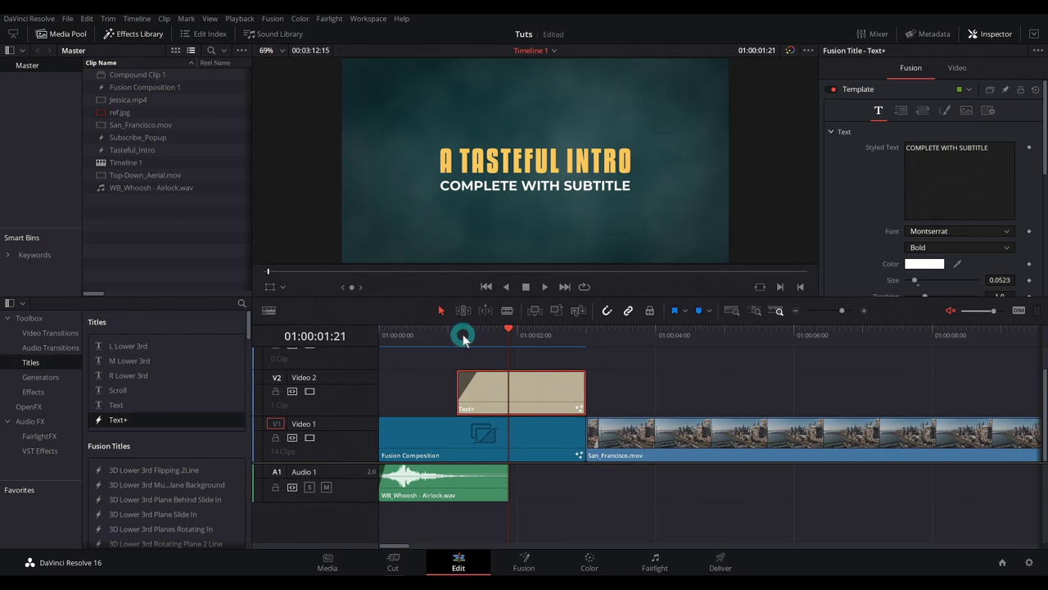
pyautogui.click(504, 423)
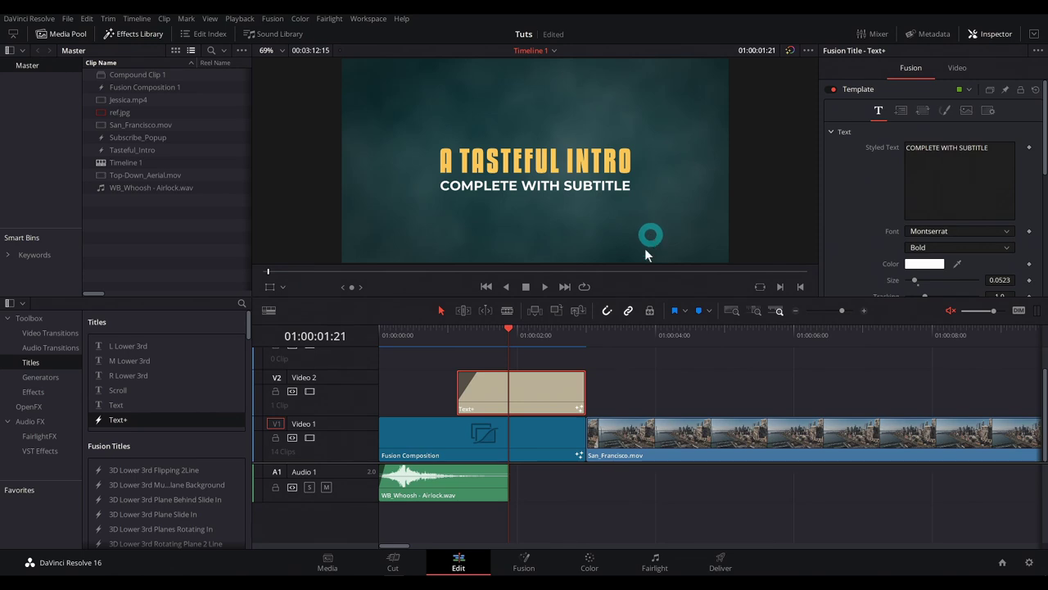
pyautogui.moveTo(467, 473)
pyautogui.moveTo(459, 415)
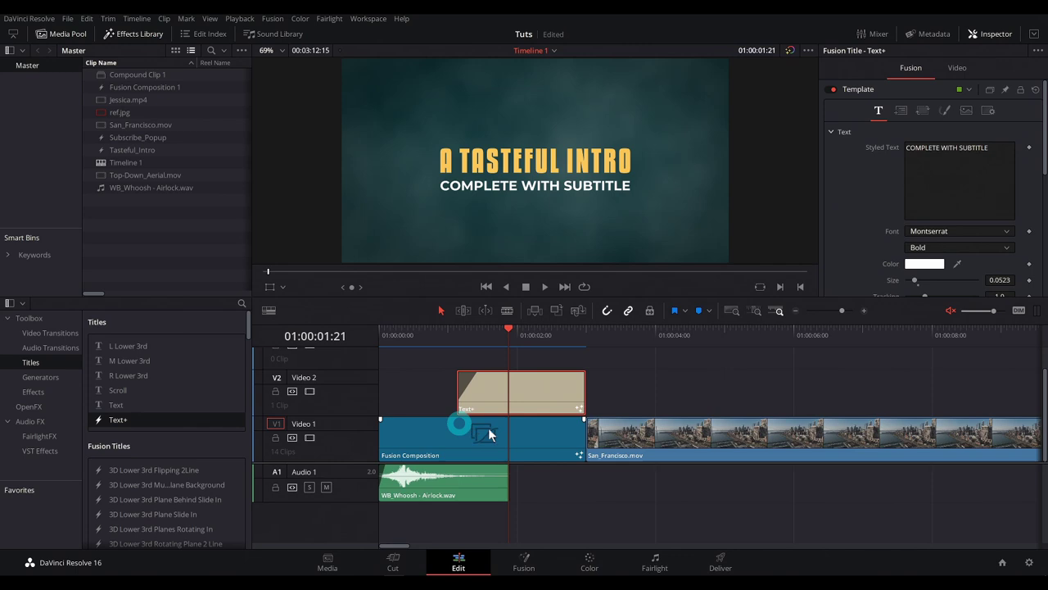
pyautogui.moveTo(494, 399)
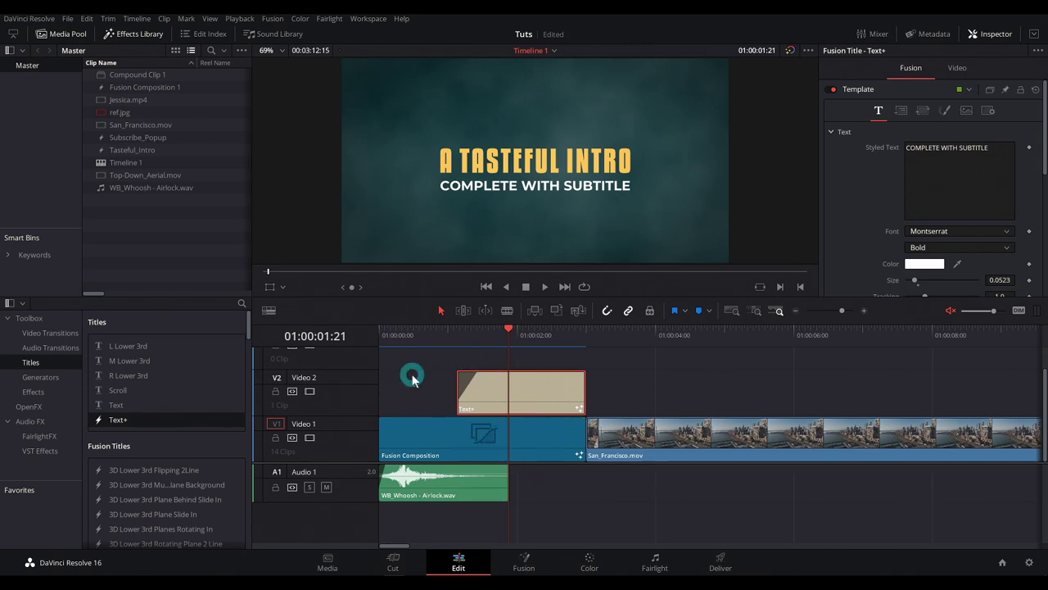
pyautogui.moveTo(412, 379); pyautogui.dragTo(540, 478)
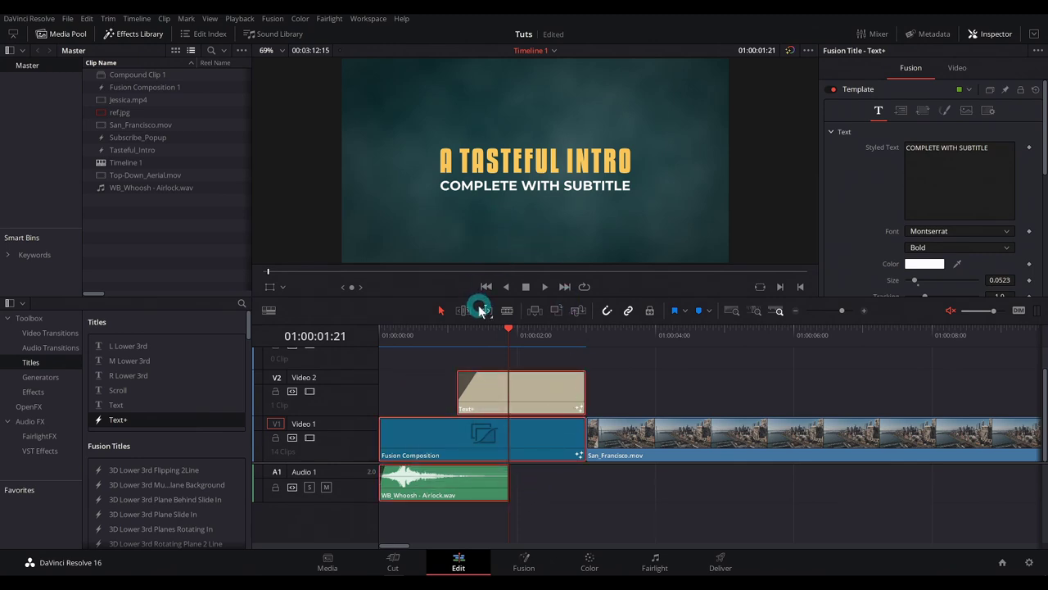
# Merge the selected intro clips into Compound Clip 2 and play it from the start
pyautogui.rightClick(474, 437)
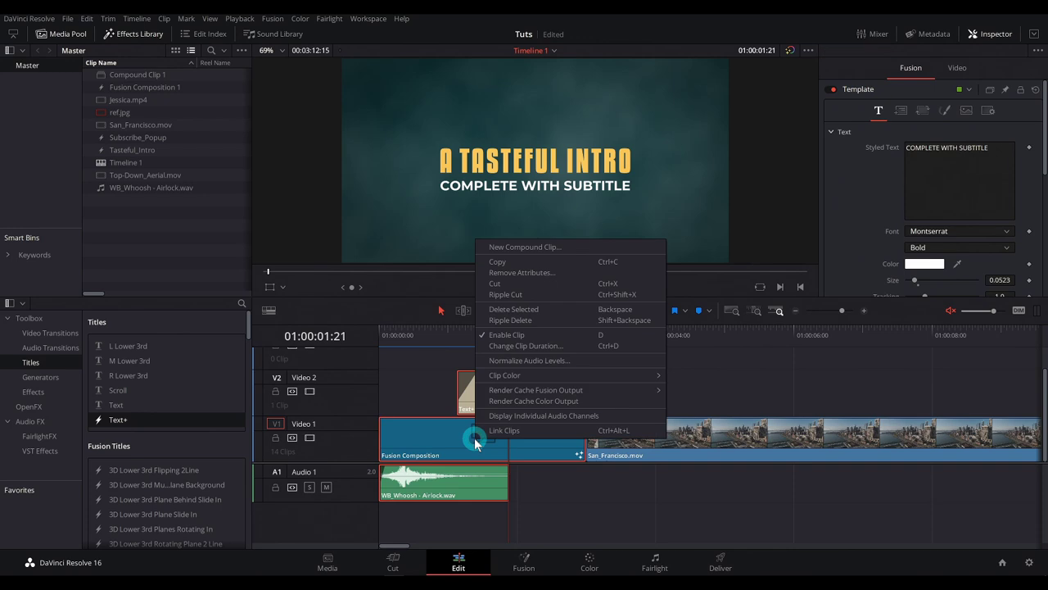
pyautogui.click(521, 247)
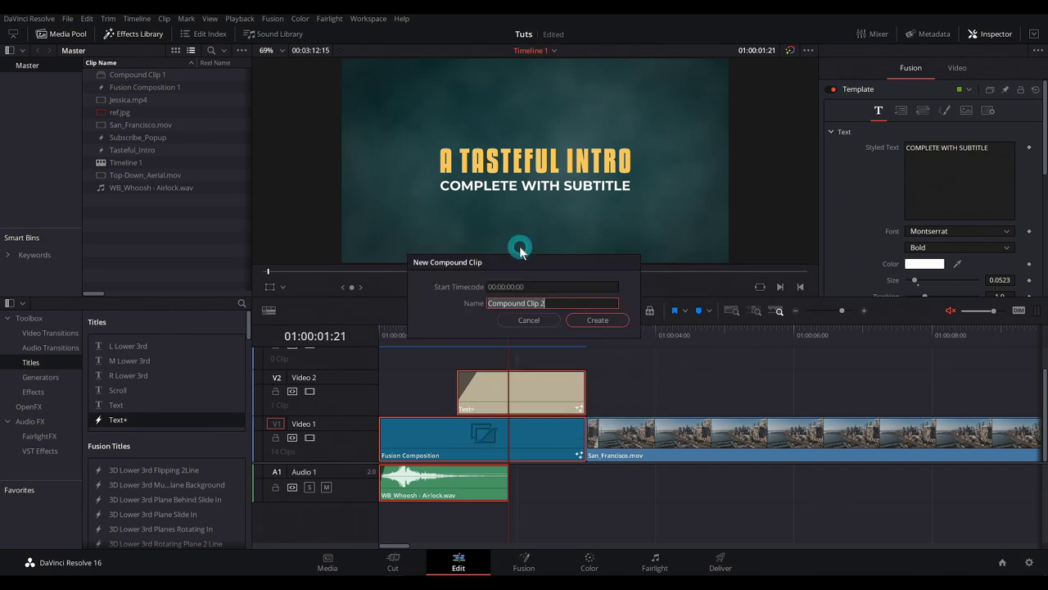
pyautogui.press('Return')
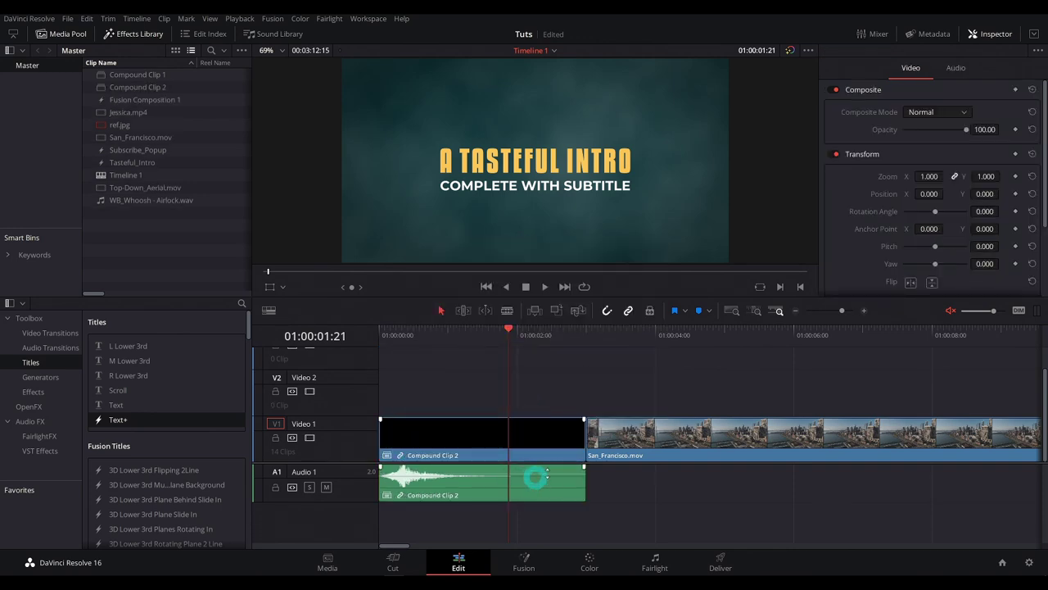
pyautogui.press('Home')
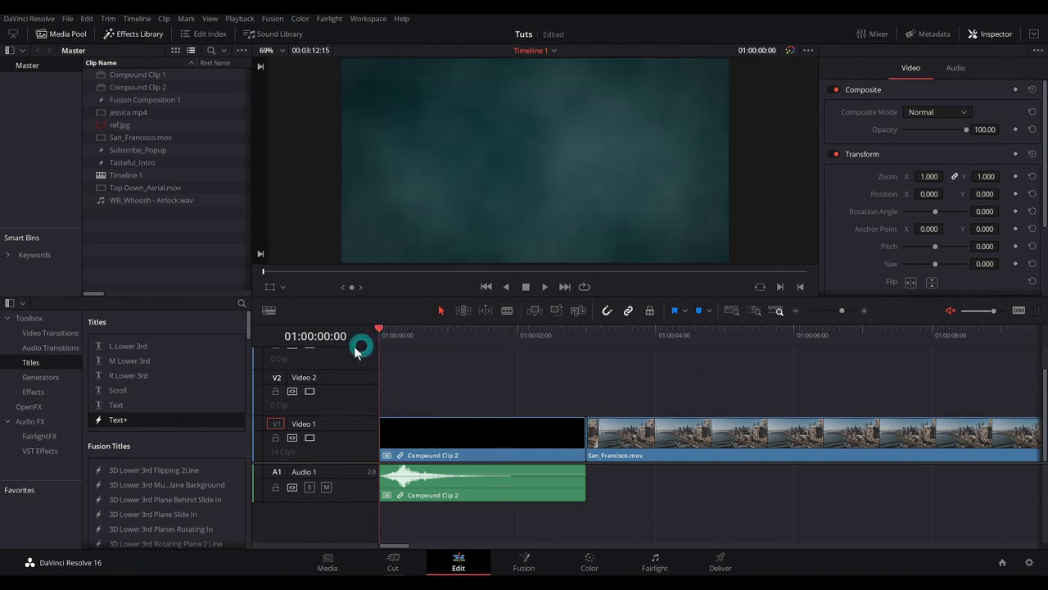
pyautogui.press('space')
# Place an extra Compound Clip 2 copy at about 4 seconds, then delete it
pyautogui.click(511, 419)
pyautogui.click(490, 443)
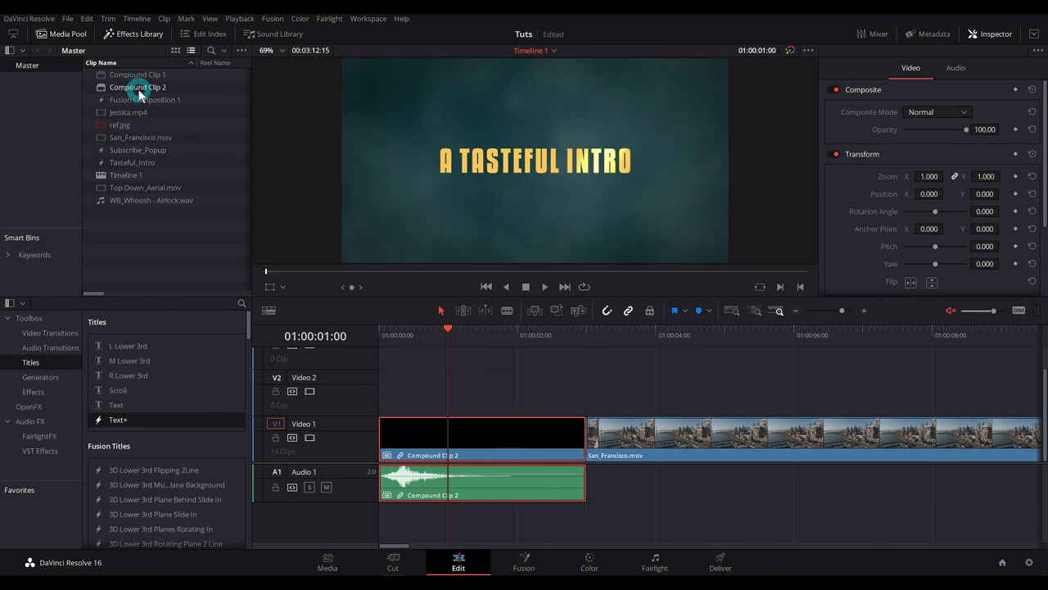
pyautogui.moveTo(138, 93); pyautogui.dragTo(659, 382)
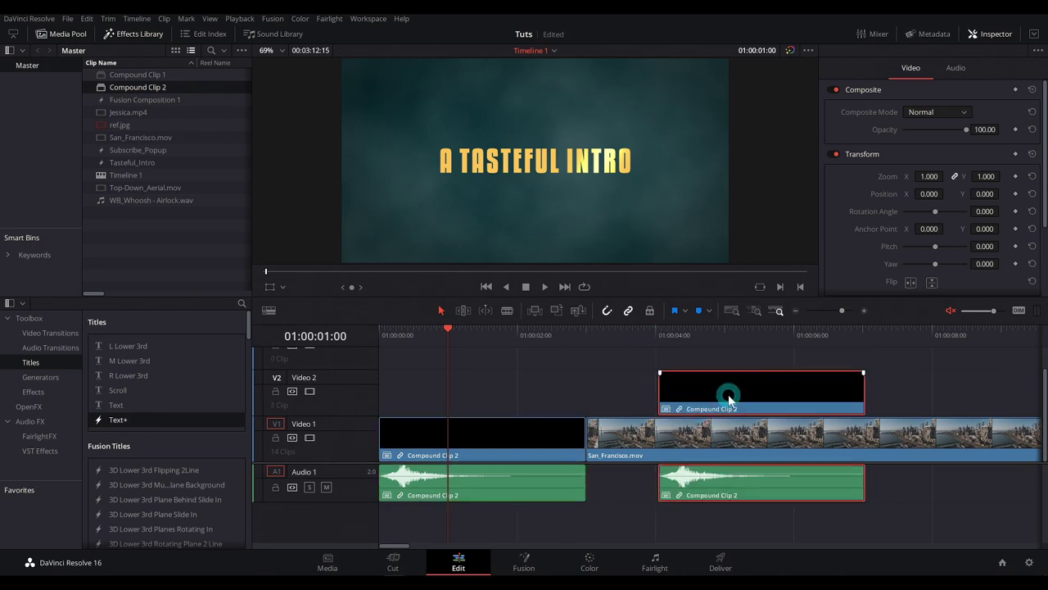
pyautogui.press('Delete')
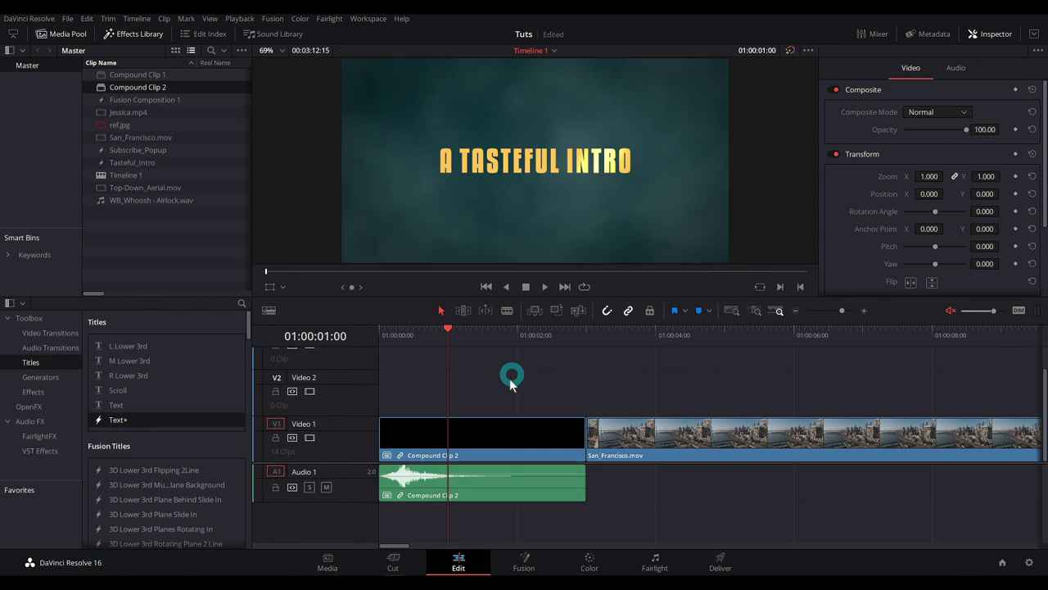
# Undo Compound Clip 2 and park the playhead at 01:00:35:09 in the aerial footage
pyautogui.hotkey('ctrl', 'z')
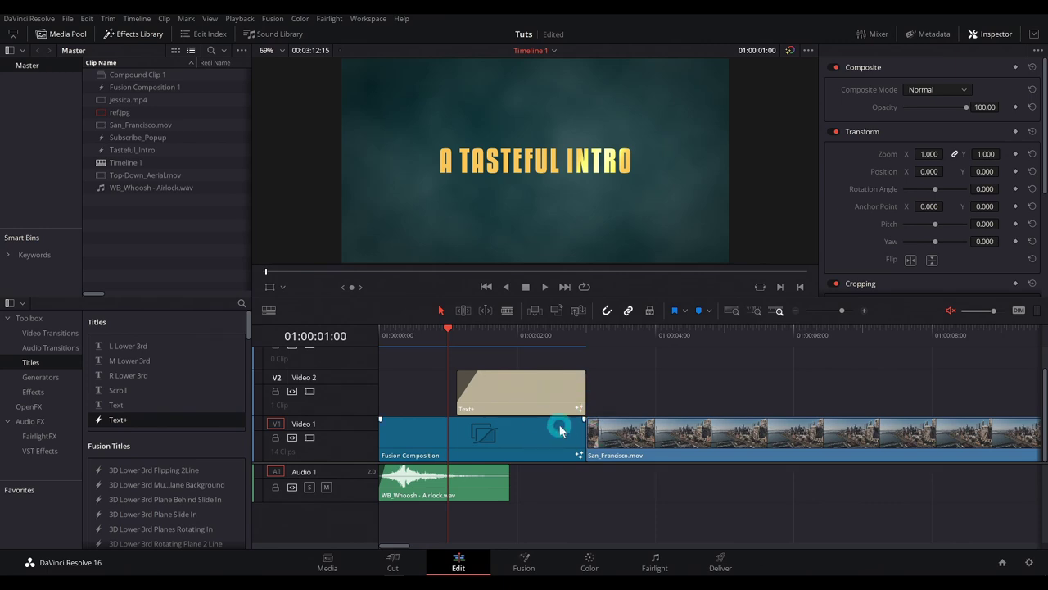
pyautogui.hotkey('shift', 'z')
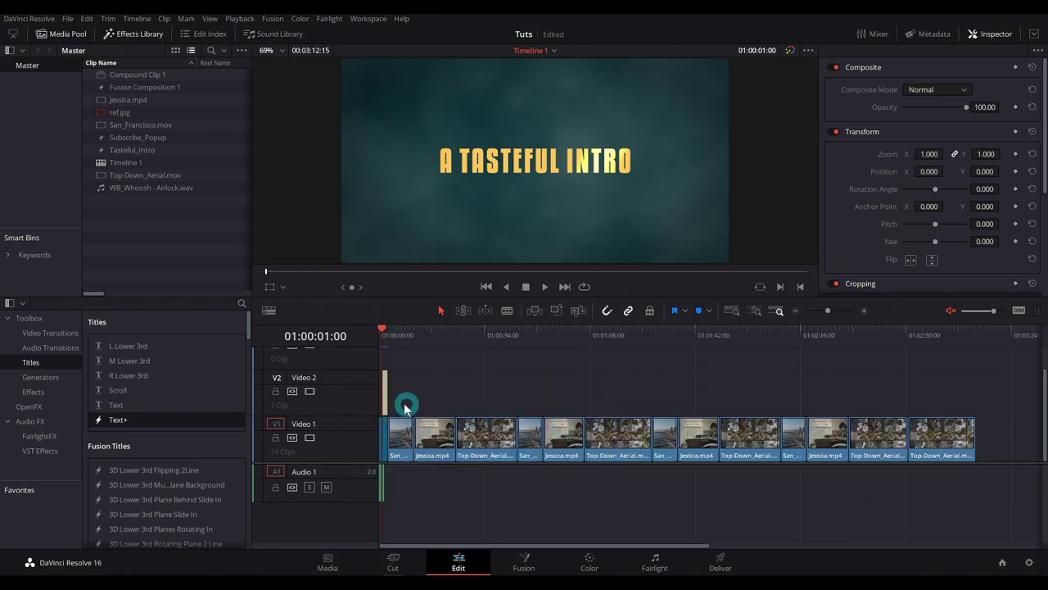
pyautogui.hotkey('shift', 'z')
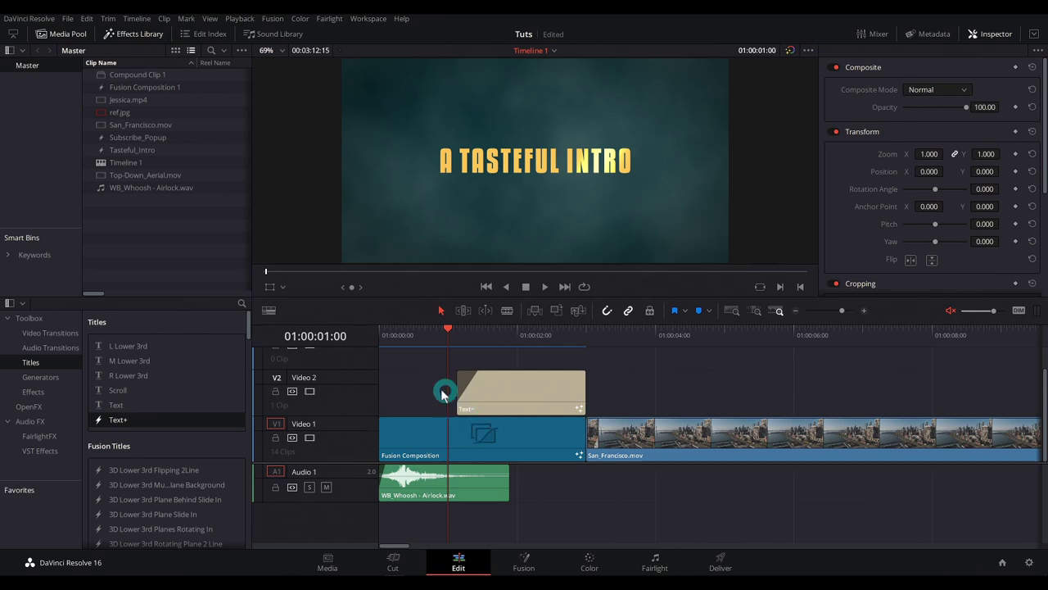
pyautogui.hotkey('shift', 'z')
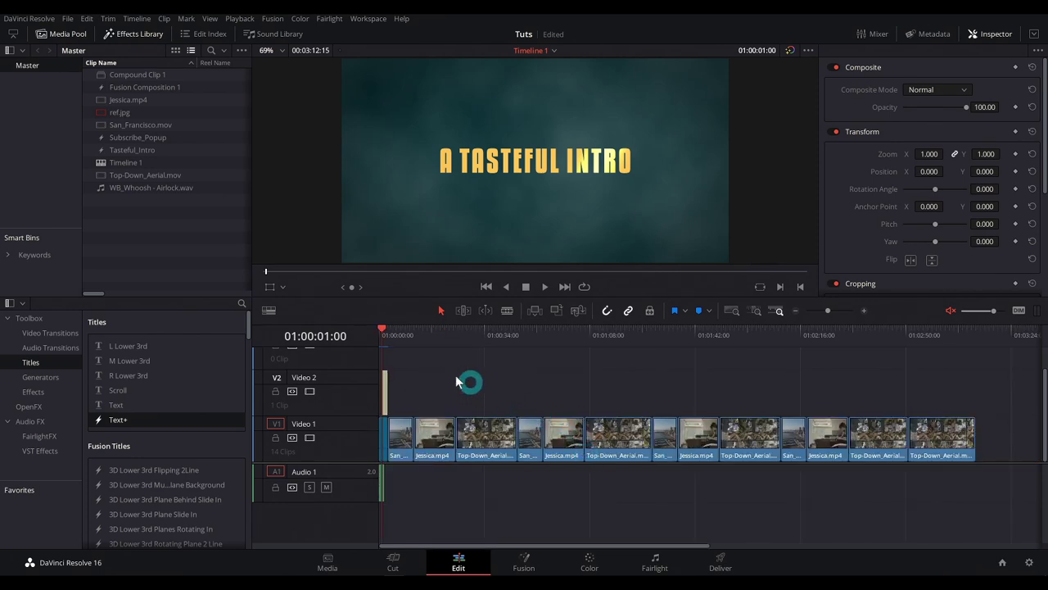
pyautogui.moveTo(418, 340); pyautogui.dragTo(486, 351)
pyautogui.click(688, 445)
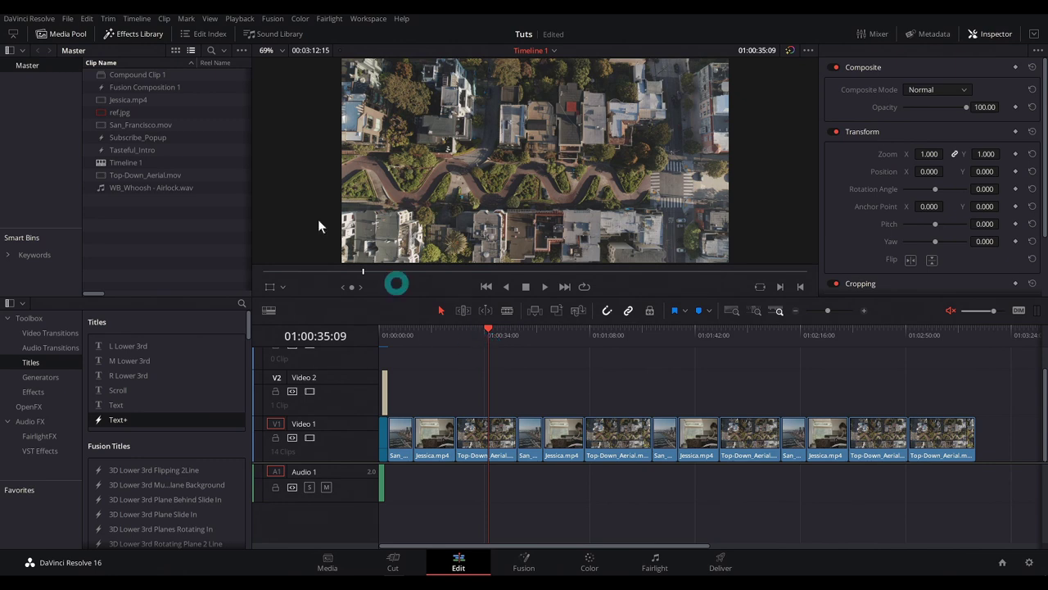
# Save the 'Tuts copy' project as a new project named 'Tasteful Video Template'
pyautogui.click(72, 18)
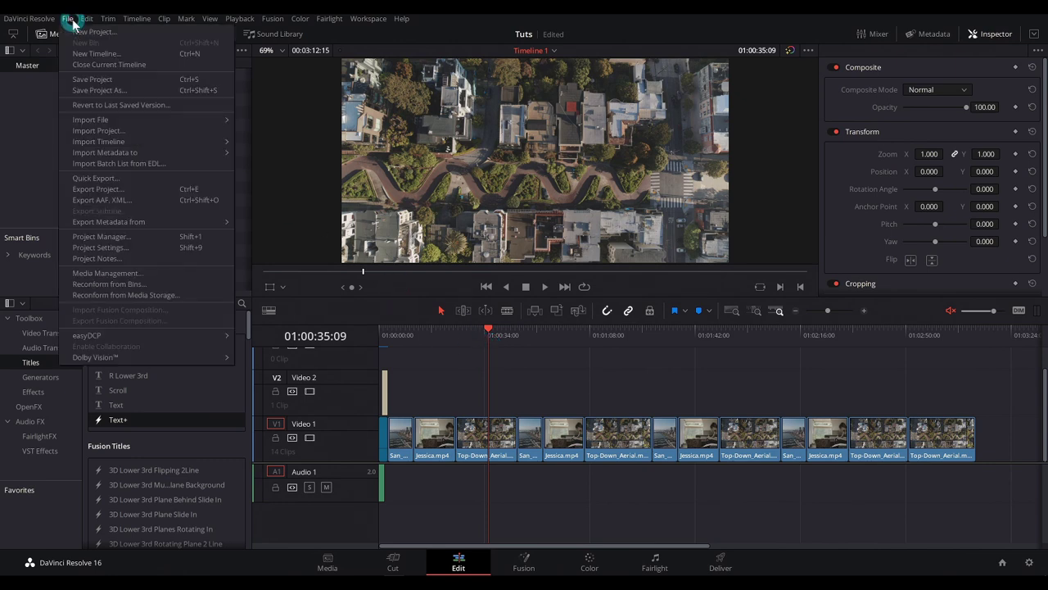
pyautogui.click(125, 90)
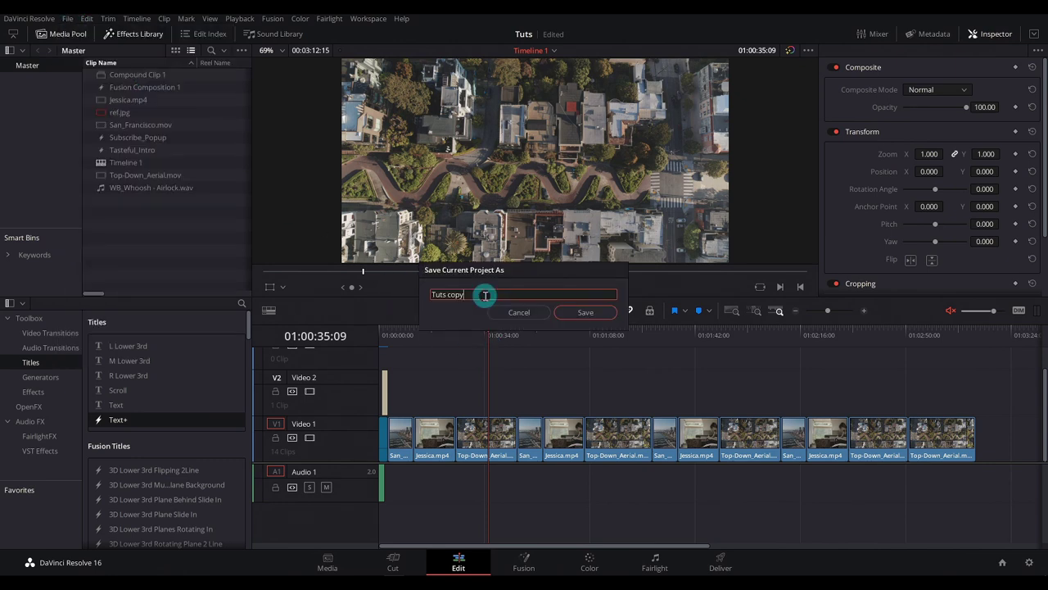
pyautogui.press('BackSpace')
pyautogui.press('BackSpace')
pyautogui.press('BackSpace')
pyautogui.press('BackSpace')
pyautogui.press('BackSpace')
pyautogui.press('BackSpace')
pyautogui.press('BackSpace')
pyautogui.write('Tasteful Video Template')
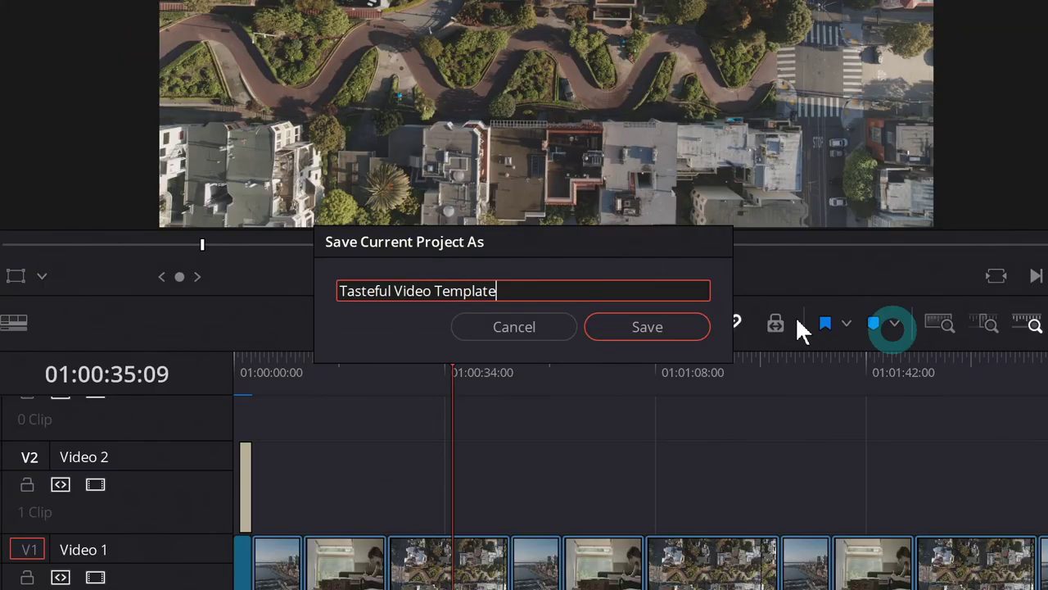
pyautogui.press('Return')
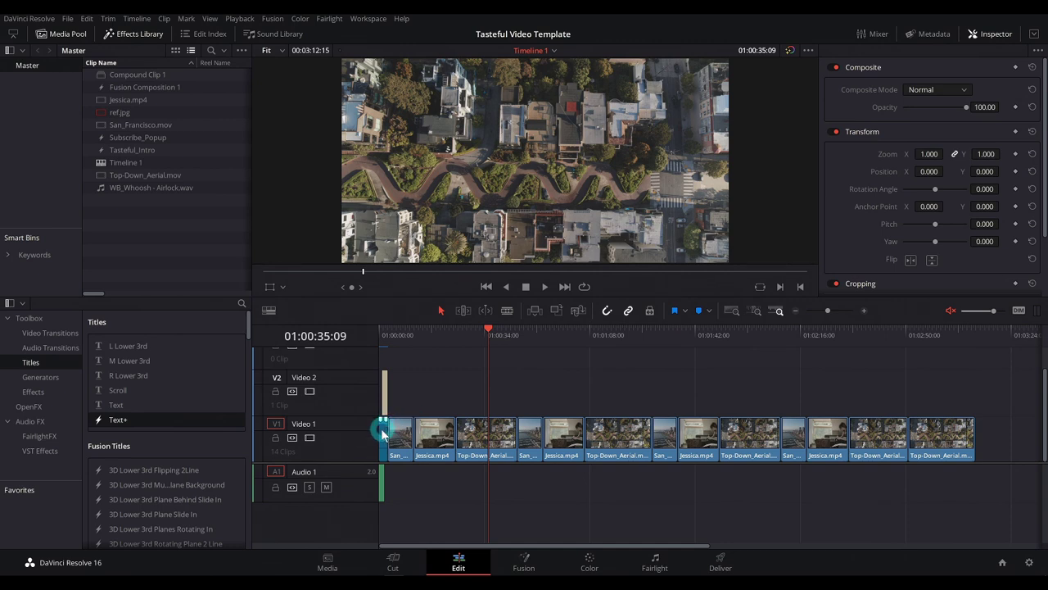
# Delete the Video 1 footage clips and move the closing composition left near the intro
pyautogui.moveTo(381, 430); pyautogui.dragTo(980, 429)
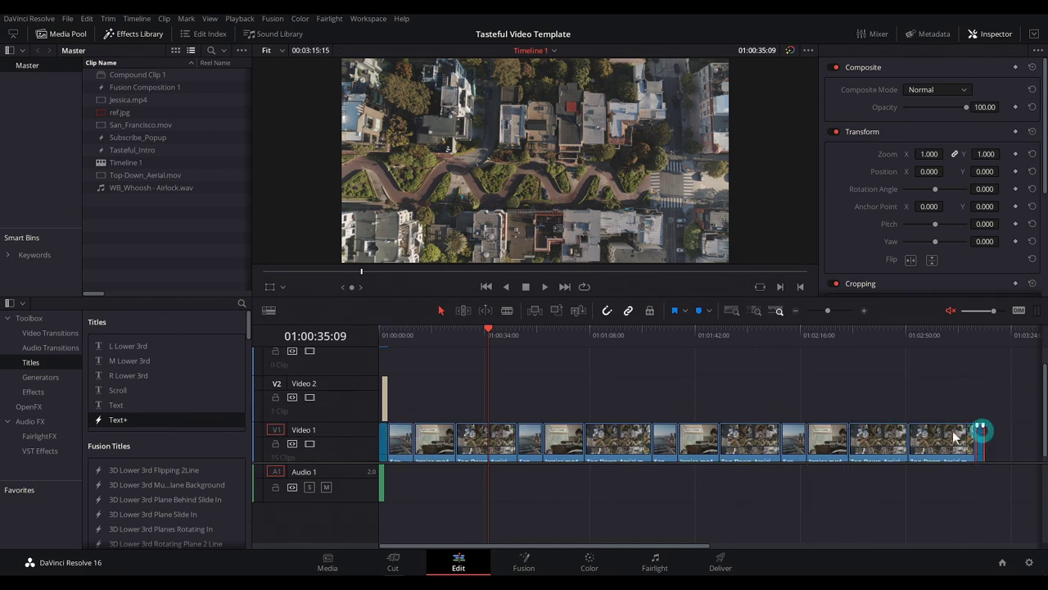
pyautogui.moveTo(407, 398); pyautogui.dragTo(920, 435)
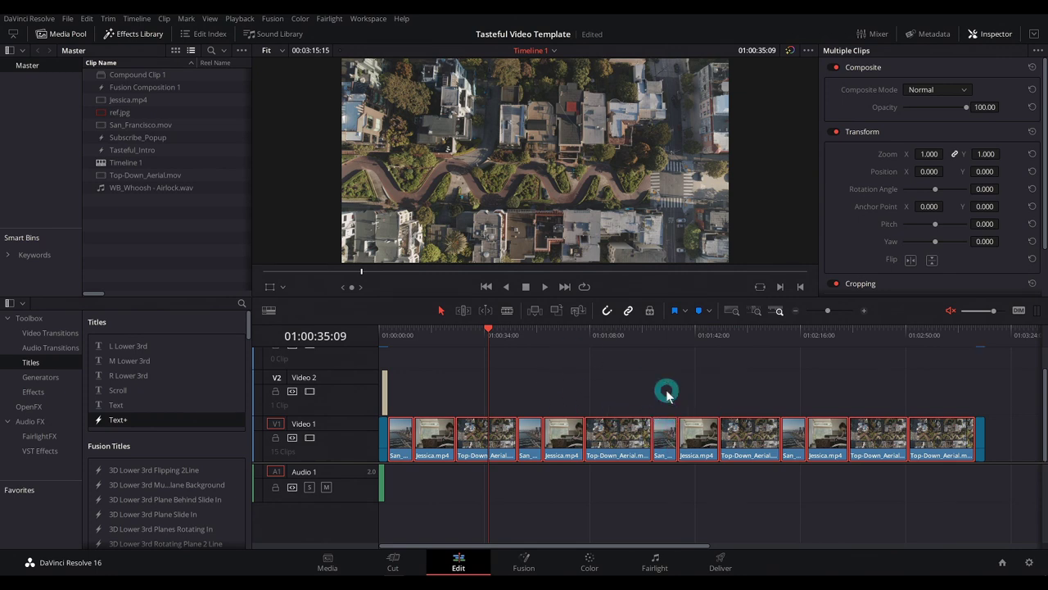
pyautogui.press('BackSpace')
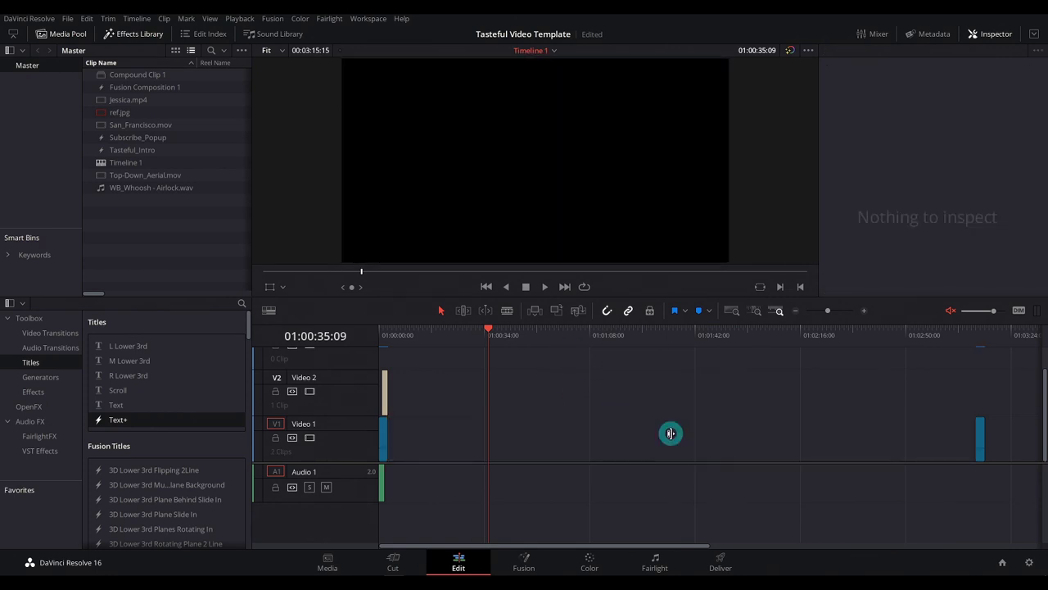
pyautogui.click(979, 439)
pyautogui.moveTo(978, 438); pyautogui.dragTo(516, 425)
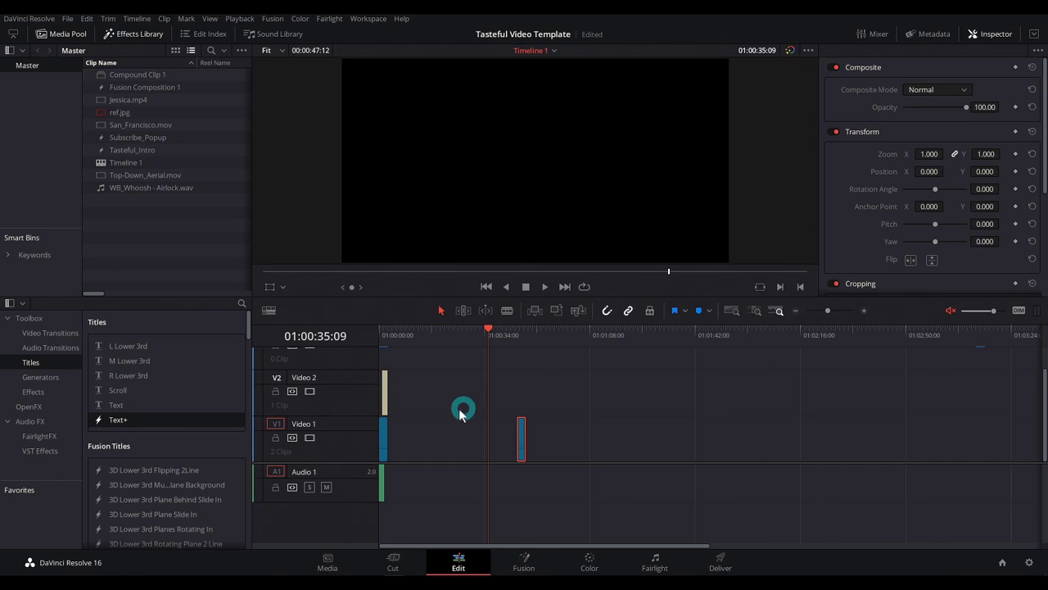
pyautogui.press('Up')
# Combine the opening title, Fusion Composition and whoosh into a compound clip named 'Intro'
pyautogui.click(864, 310)
pyautogui.click(864, 310)
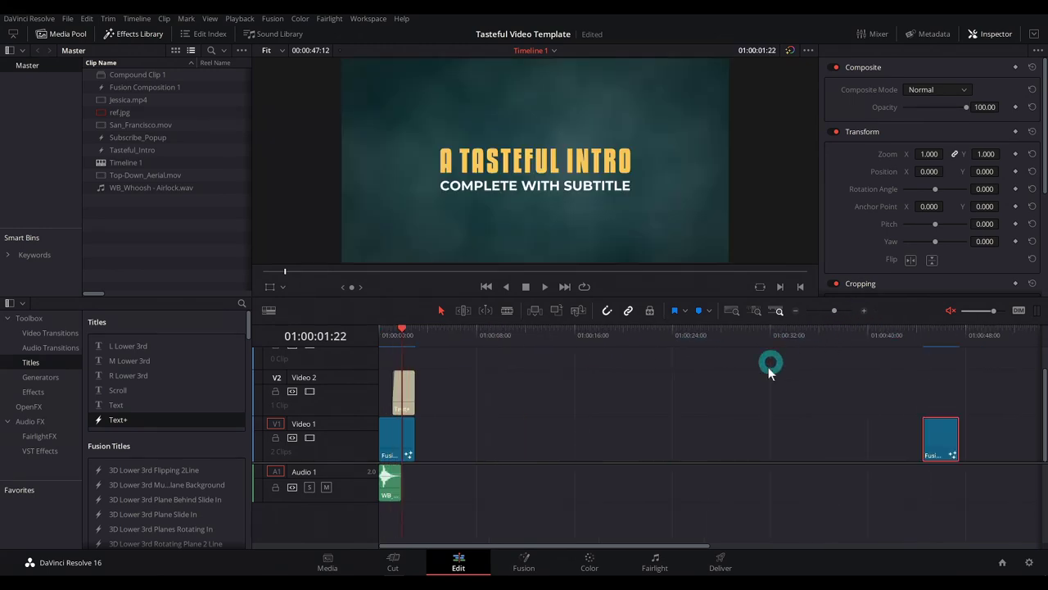
pyautogui.click(583, 382)
pyautogui.click(864, 310)
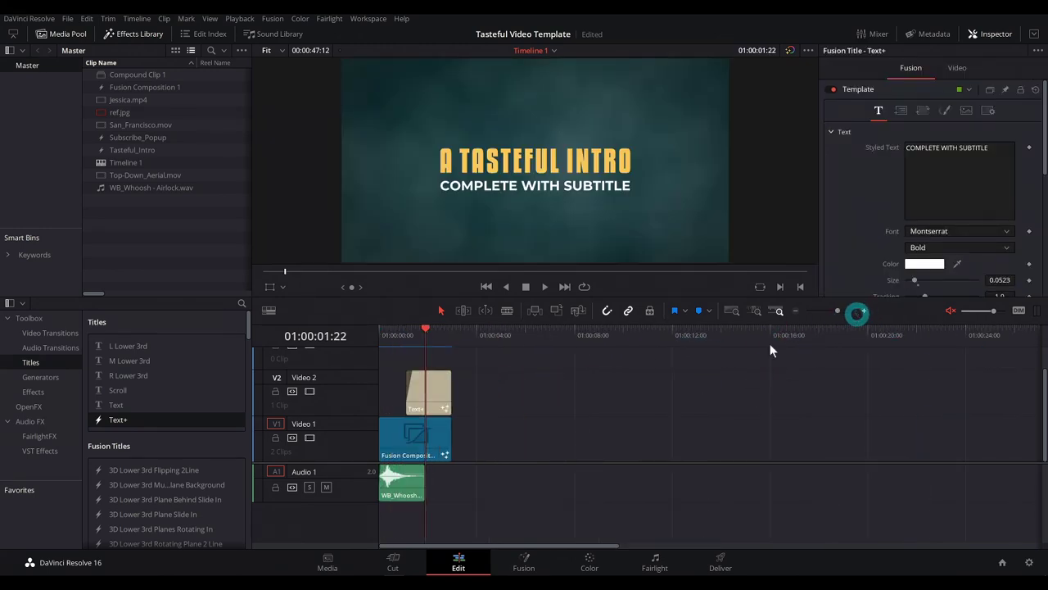
pyautogui.moveTo(509, 336); pyautogui.dragTo(480, 433)
pyautogui.rightClick(480, 433)
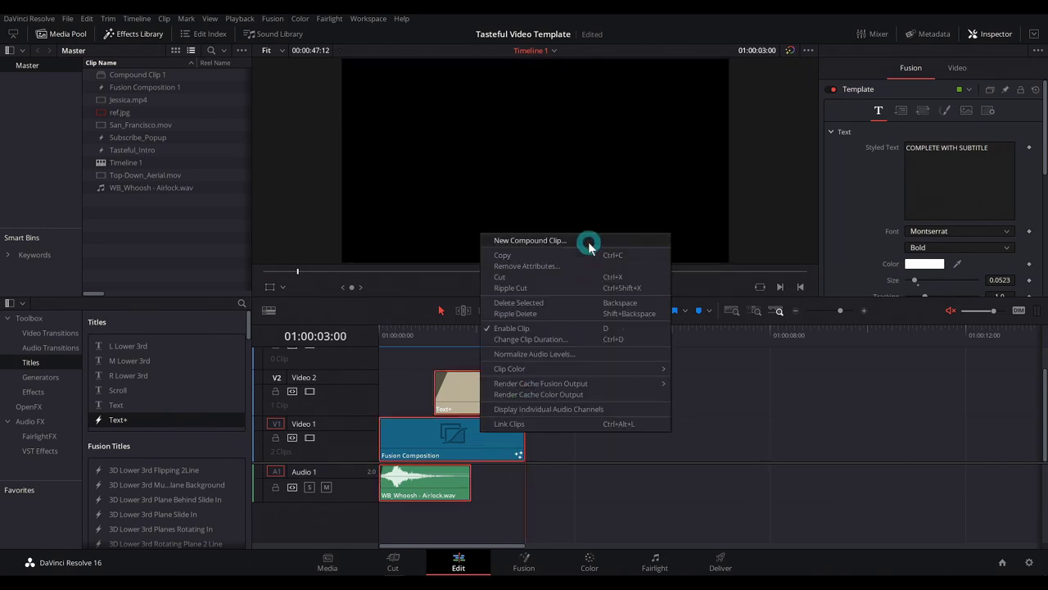
pyautogui.click(574, 240)
pyautogui.write('Intro')
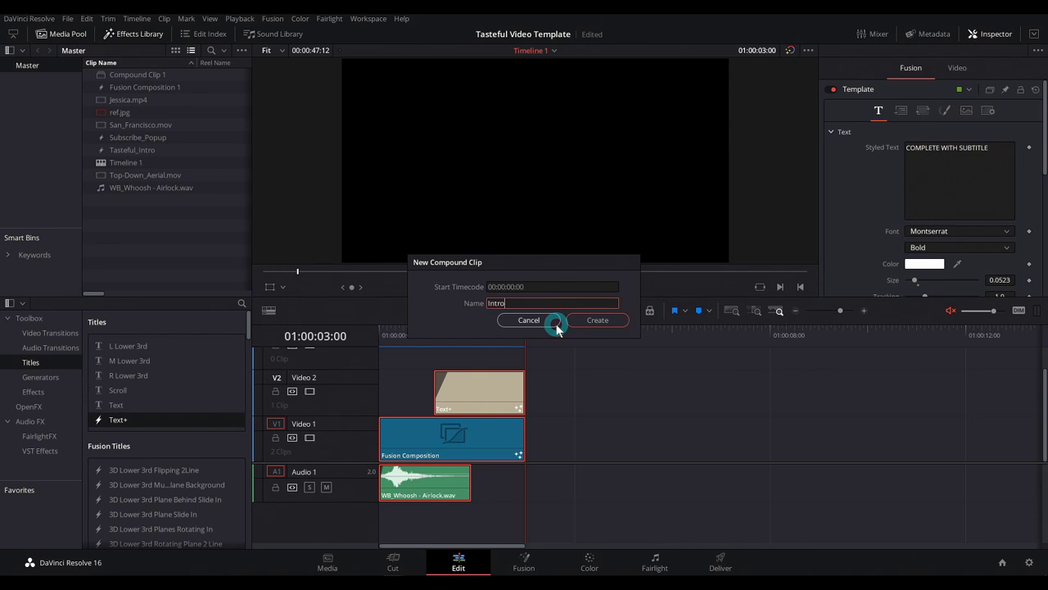
pyautogui.click(573, 321)
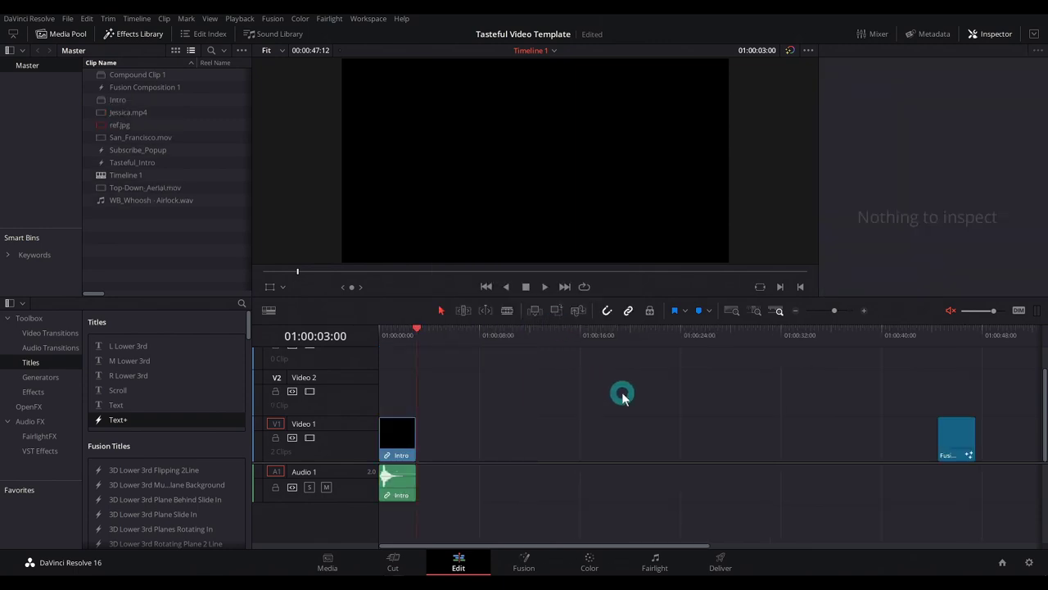
# Add WB_Whoosh - Airlock.wav under the closing composition and compound both as 'Outro'
pyautogui.click(961, 331)
pyautogui.hotkey('ctrl', '=')
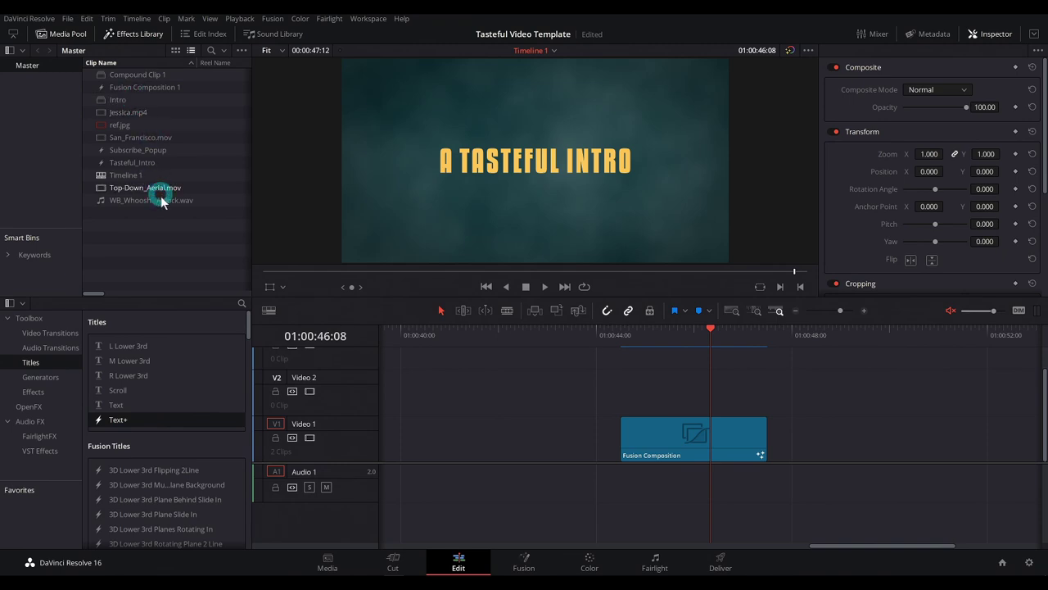
pyautogui.moveTo(154, 200); pyautogui.dragTo(626, 485)
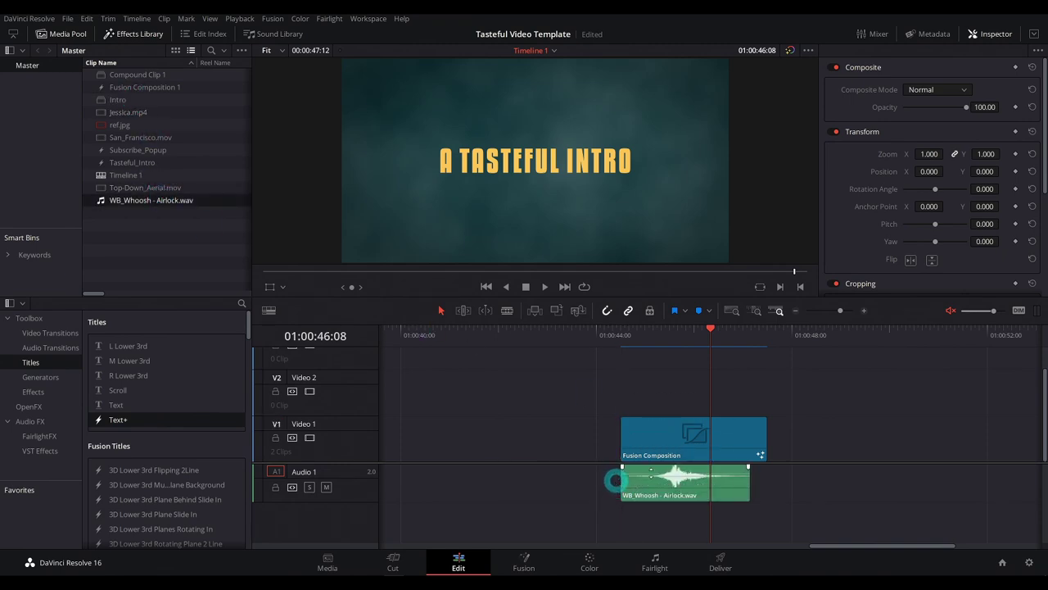
pyautogui.rightClick(674, 429)
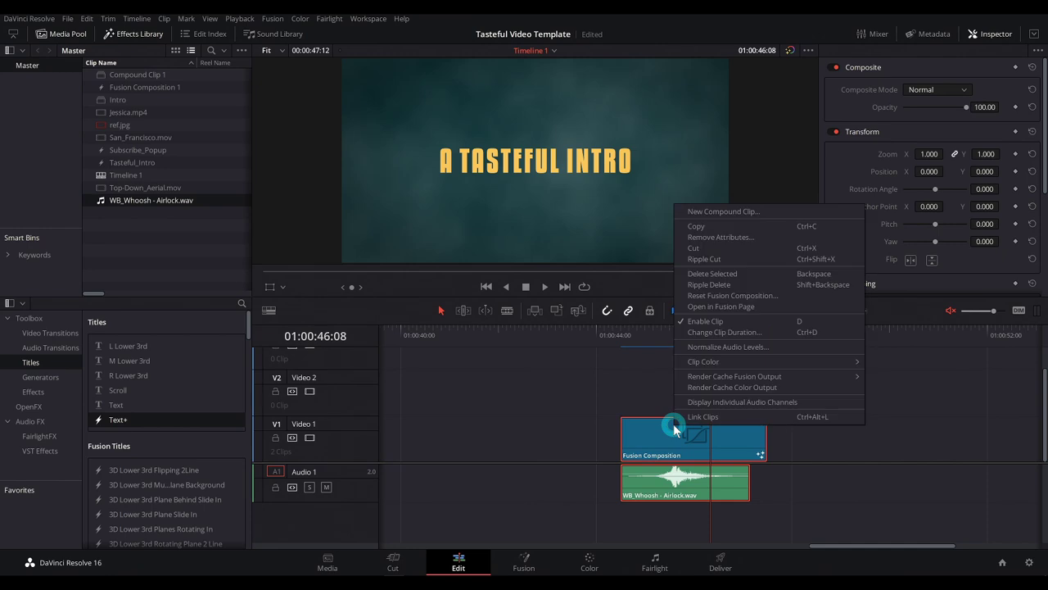
pyautogui.click(762, 215)
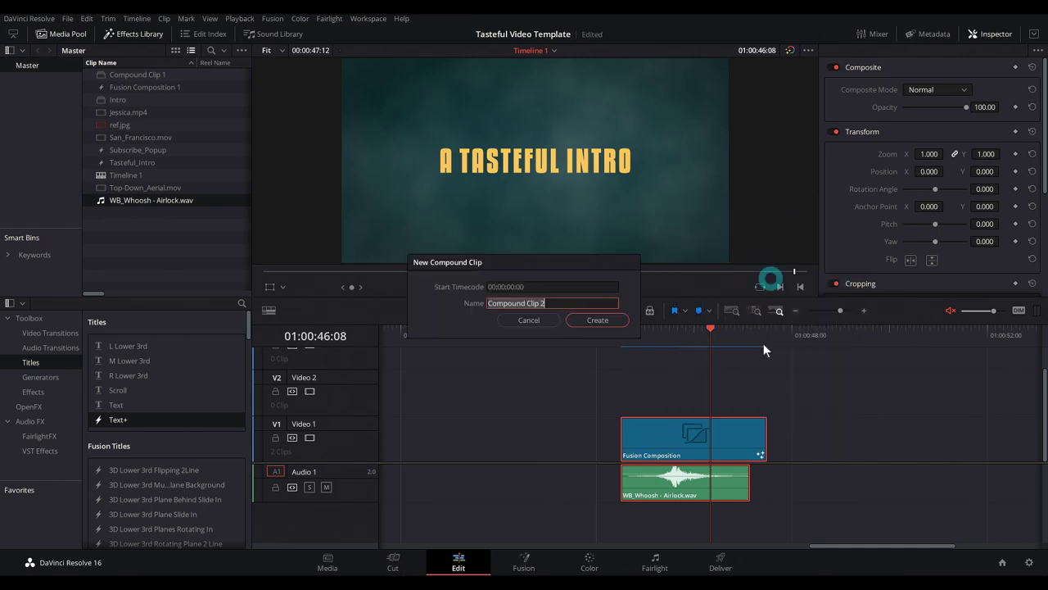
pyautogui.write('Outr')
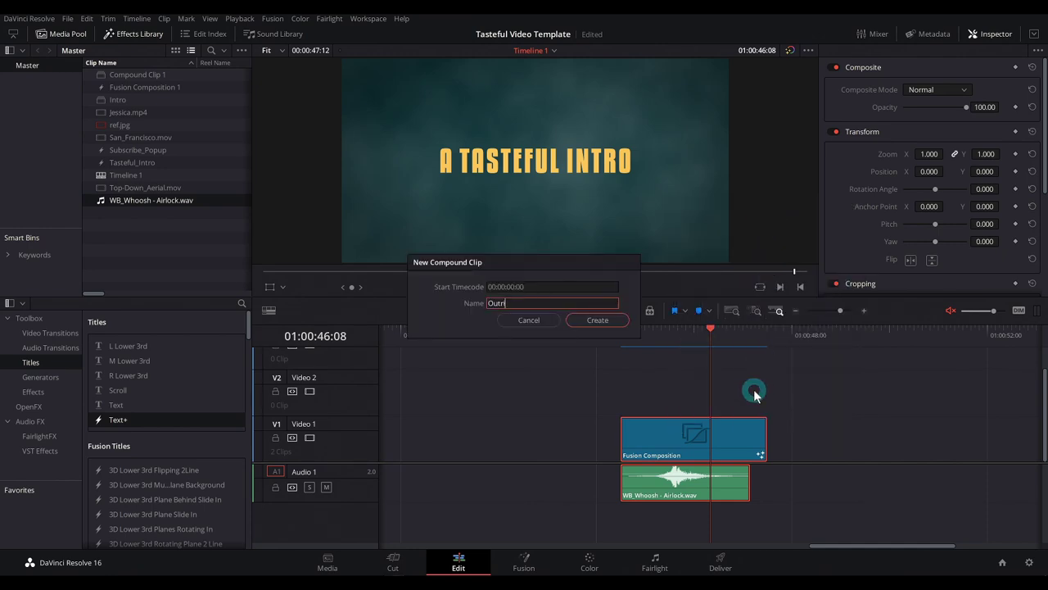
pyautogui.write('o')
pyautogui.press('Return')
pyautogui.hotkey('shift', 'z')
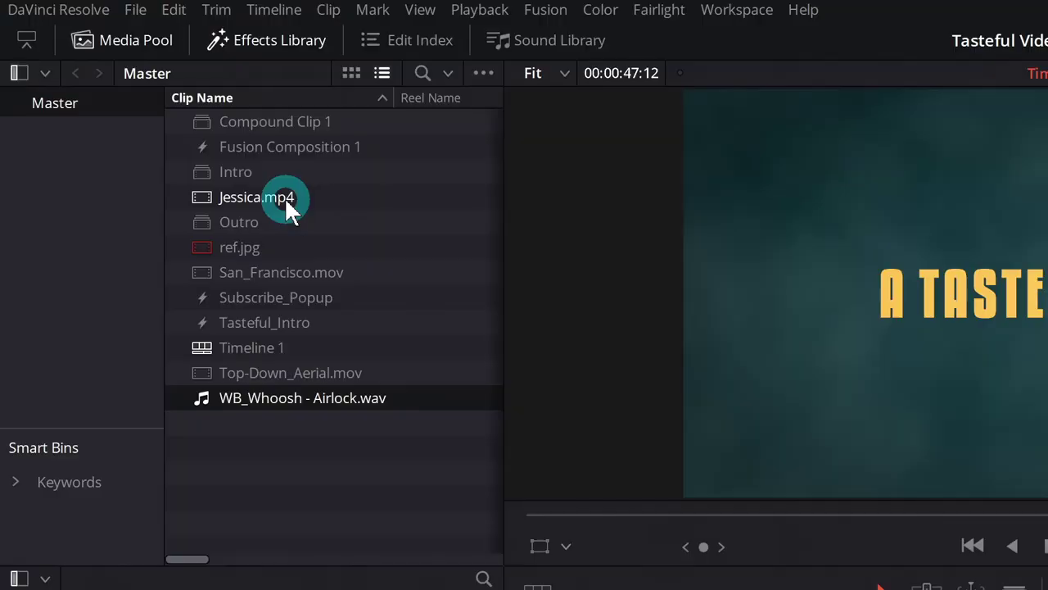
# Create a new bin under Master named 'Template'
pyautogui.click(286, 213)
pyautogui.click(276, 201)
pyautogui.click(271, 221)
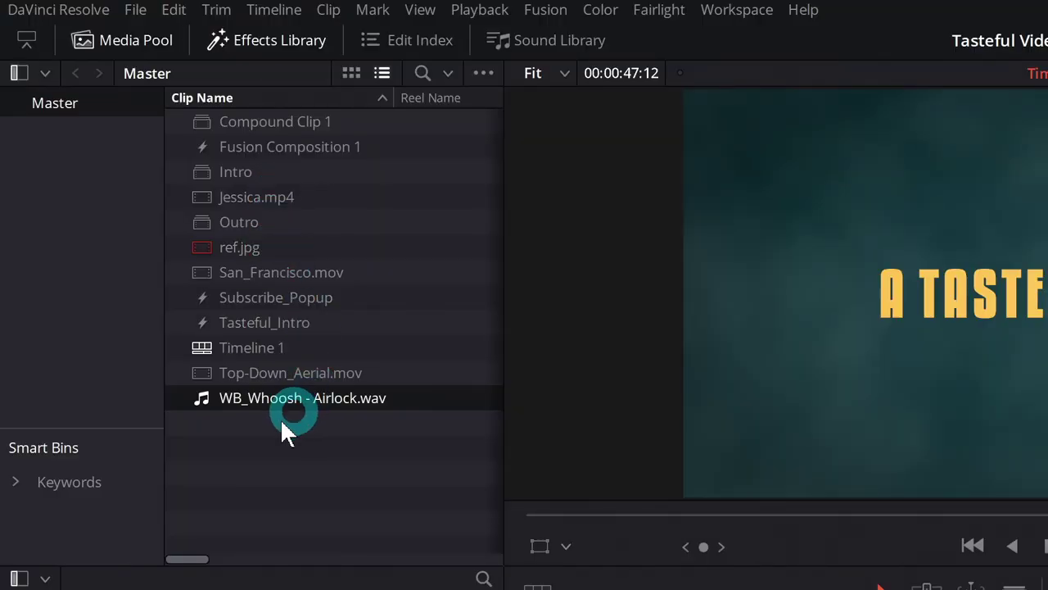
pyautogui.rightClick(133, 176)
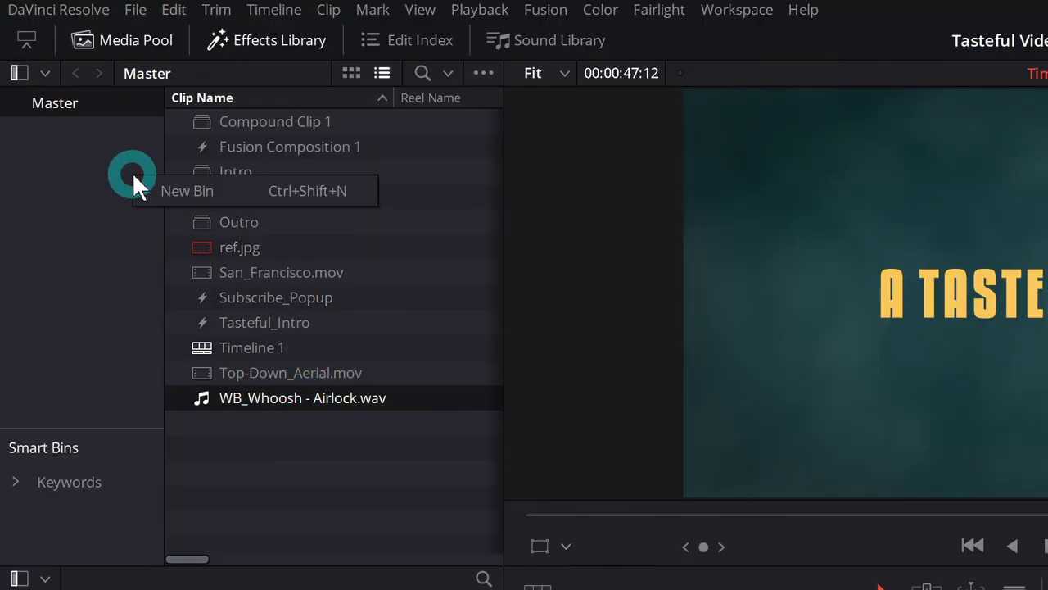
pyautogui.click(183, 189)
pyautogui.write('Ter')
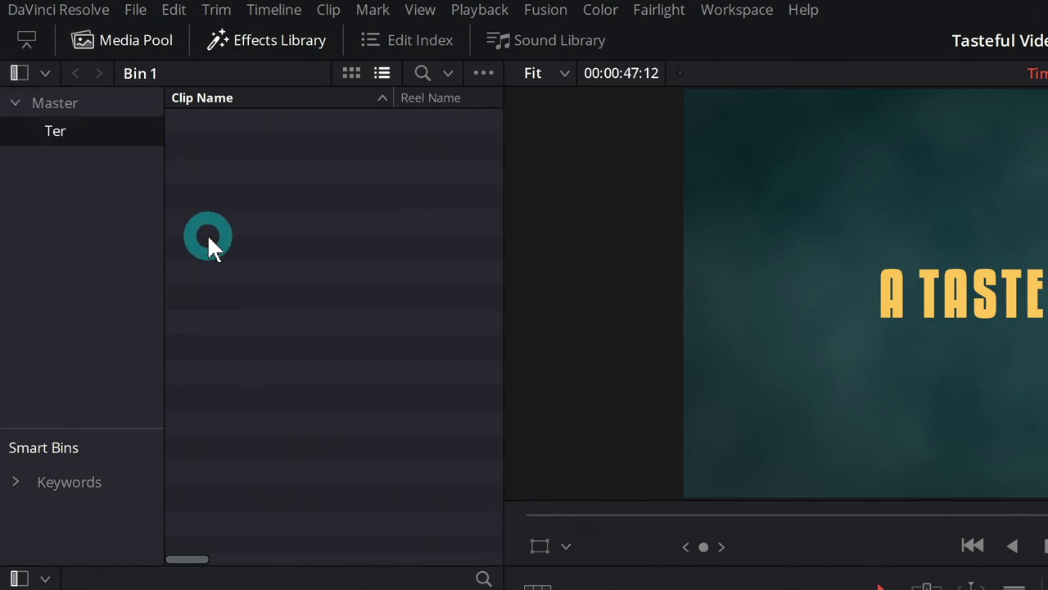
pyautogui.press('BackSpace')
pyautogui.write('mplate')
pyautogui.press('Return')
# Move Intro, Outro, Tasteful_Intro and the WB_Whoosh sound into the Template bin
pyautogui.click(48, 101)
pyautogui.click(225, 169)
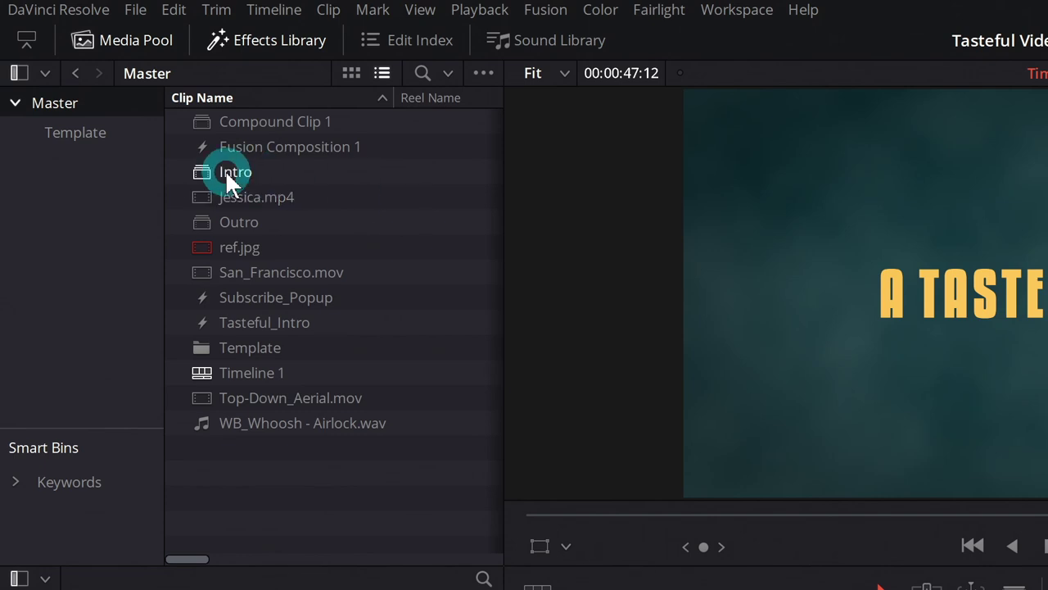
pyautogui.keyDown('super'); pyautogui.click(261, 214); pyautogui.keyUp('super')
pyautogui.moveTo(237, 168); pyautogui.dragTo(80, 135)
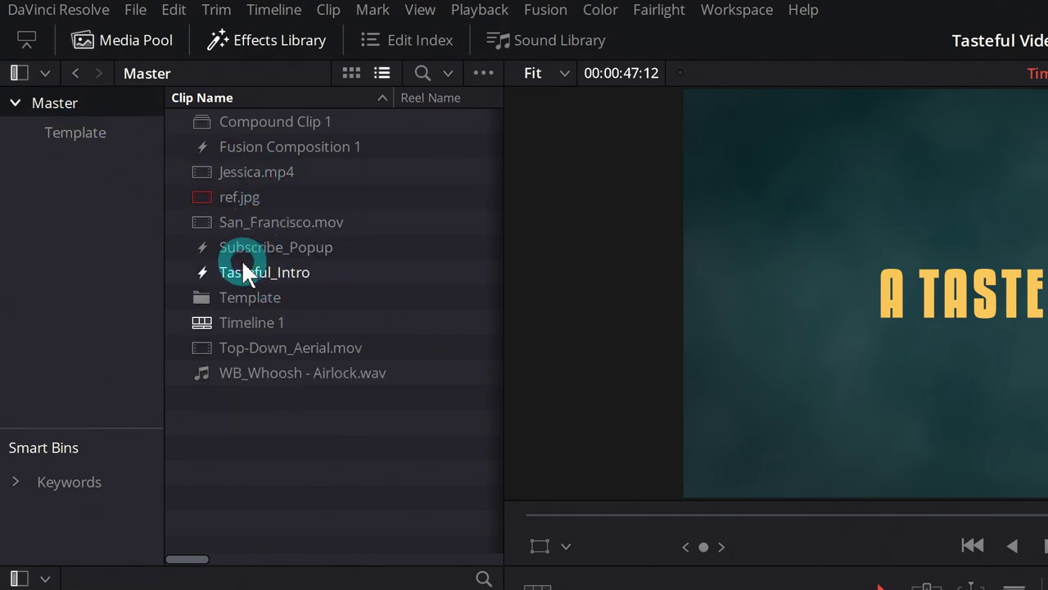
pyautogui.moveTo(244, 272); pyautogui.dragTo(98, 145)
pyautogui.moveTo(278, 347); pyautogui.dragTo(90, 141)
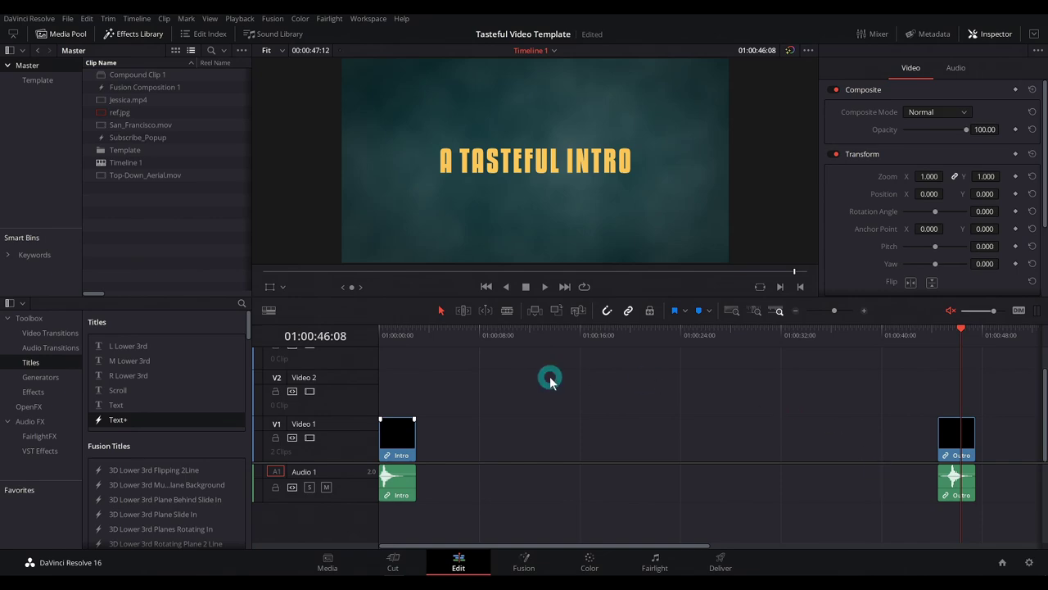
# Remove all loose clips, Compound Clip 1 through Top-Down_Aerial.mov, from Master, then save the project
pyautogui.click(39, 79)
pyautogui.click(31, 66)
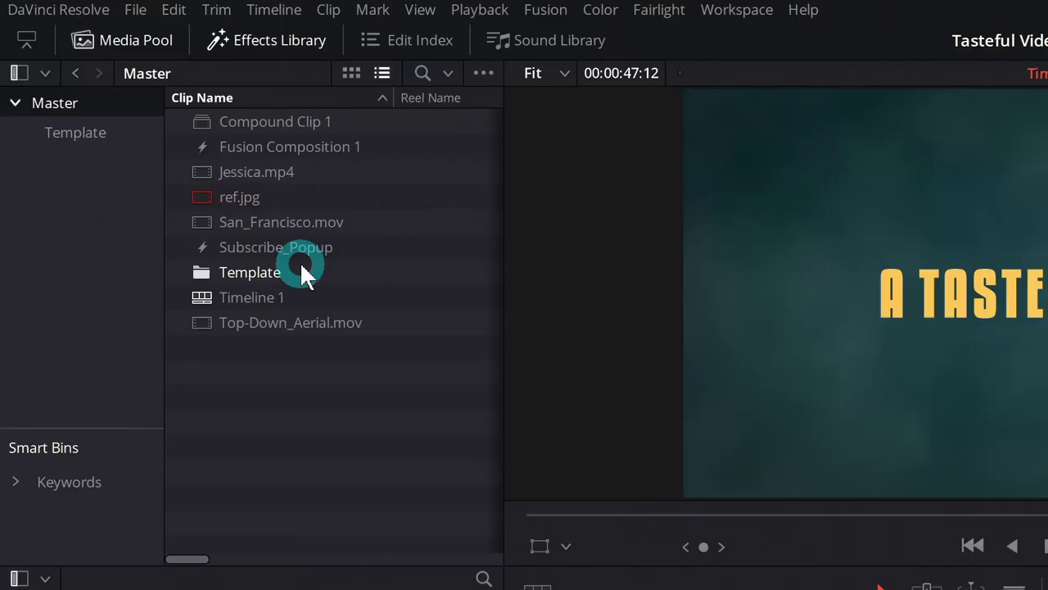
pyautogui.click(321, 253)
pyautogui.keyDown('shift'); pyautogui.click(337, 121); pyautogui.keyUp('shift')
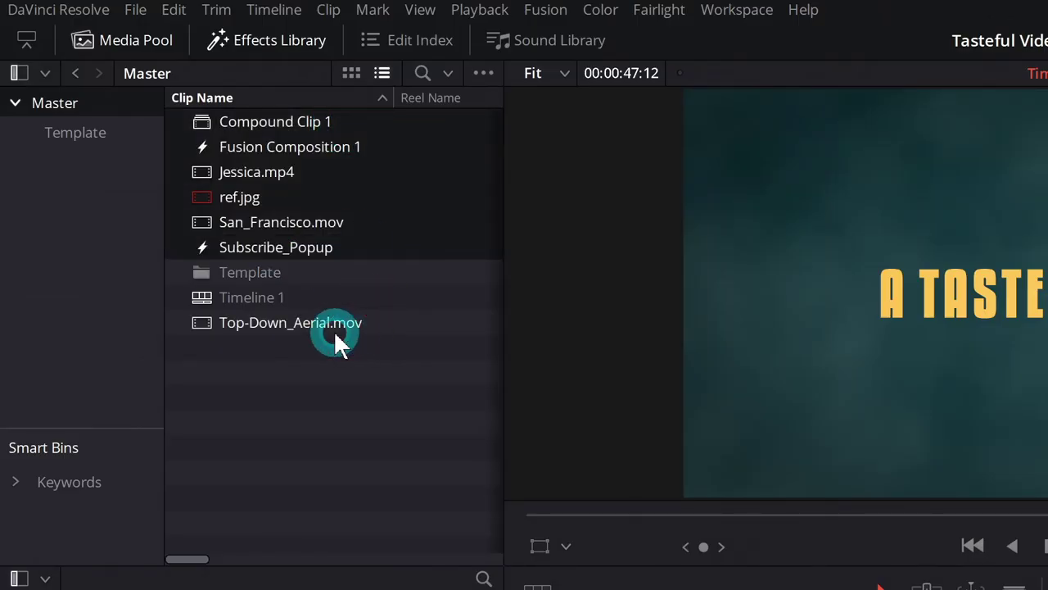
pyautogui.keyDown('ctrl'); pyautogui.click(335, 330); pyautogui.keyUp('ctrl')
pyautogui.press('Delete')
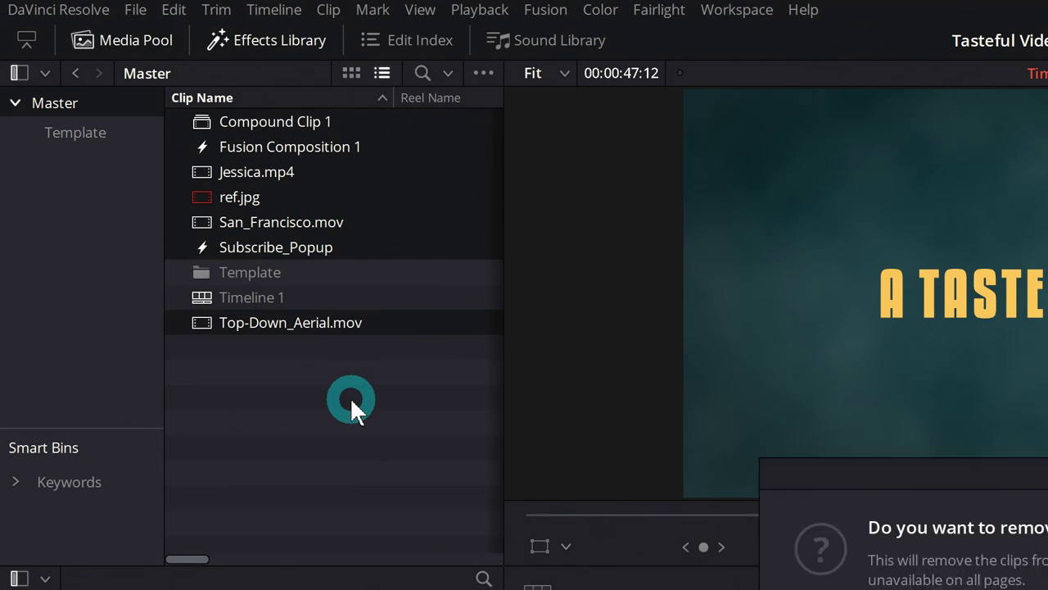
pyautogui.press('Return')
pyautogui.click(204, 149)
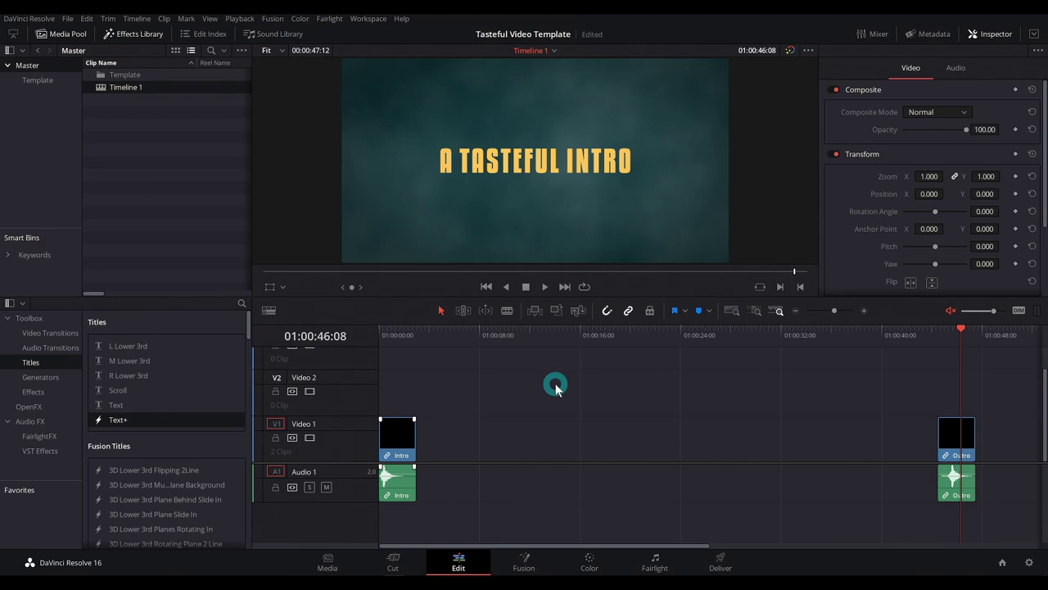
pyautogui.hotkey('ctrl', 's')
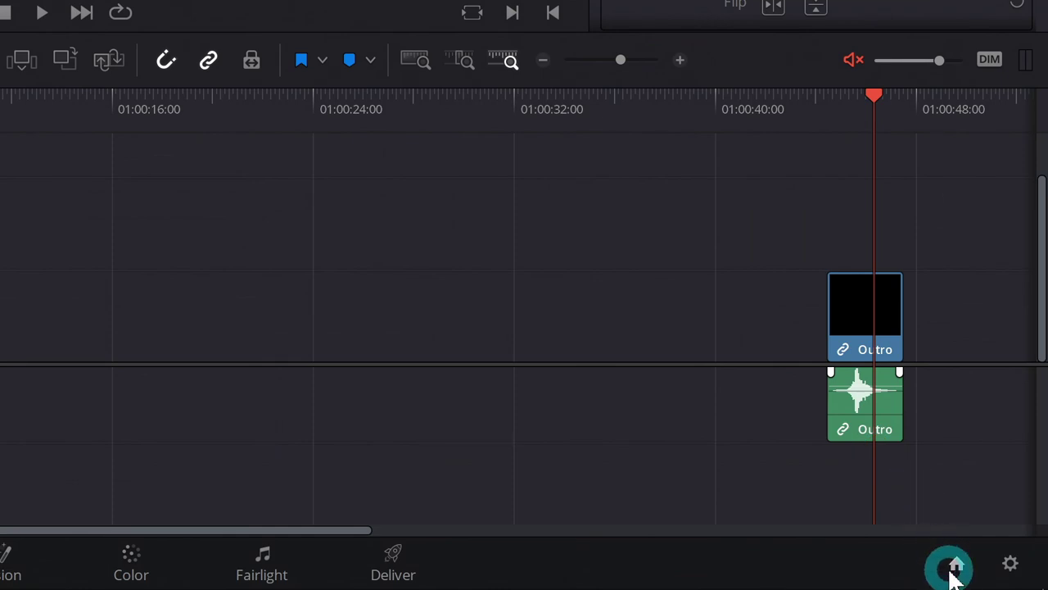
# From the Project Manager, begin archiving the project as Tasteful Video Template.dra on the Desktop
pyautogui.click(957, 573)
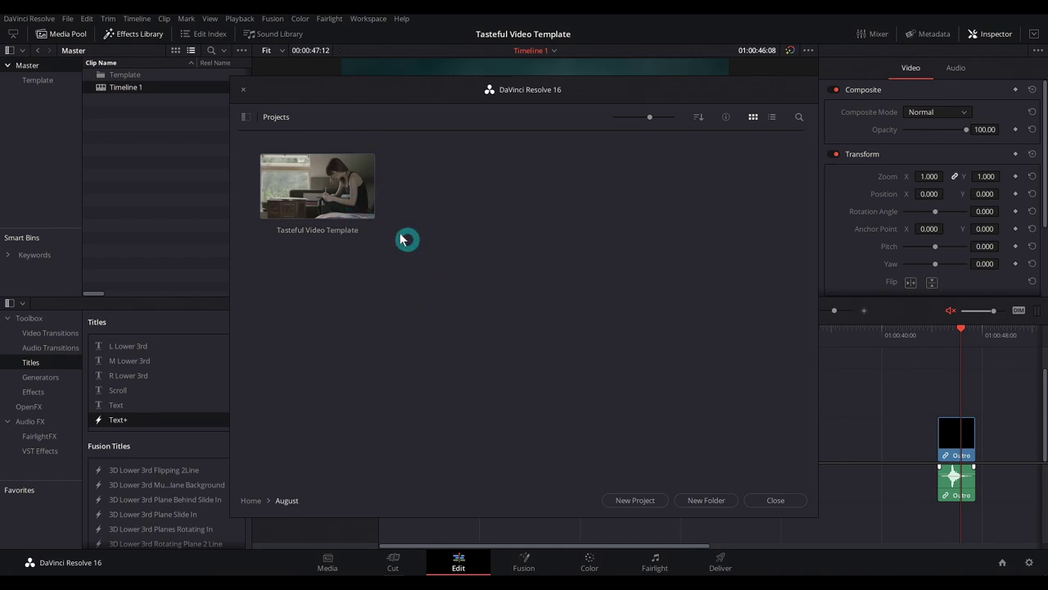
pyautogui.rightClick(283, 170)
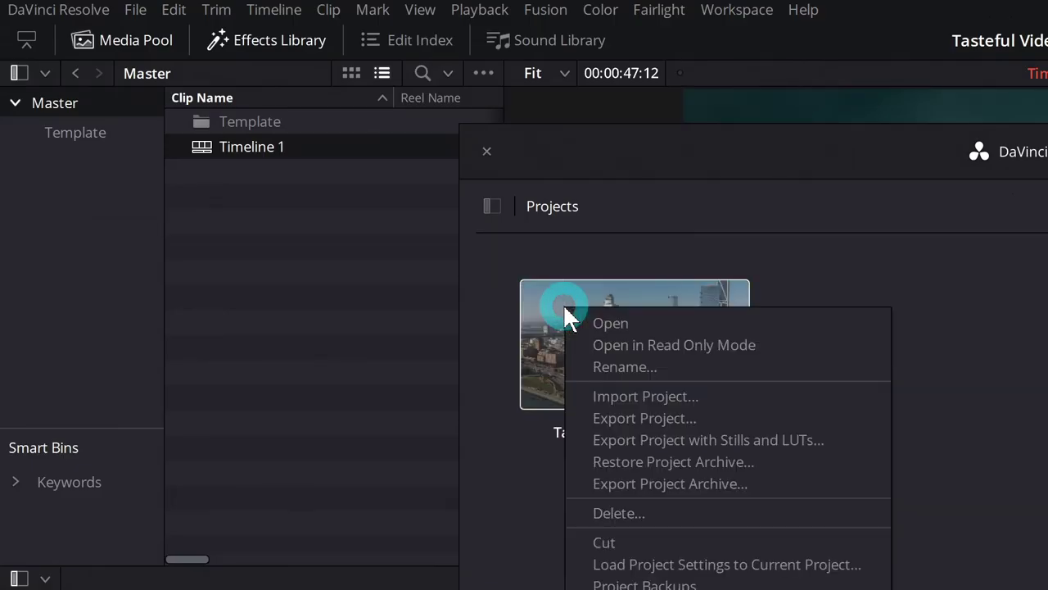
pyautogui.click(704, 481)
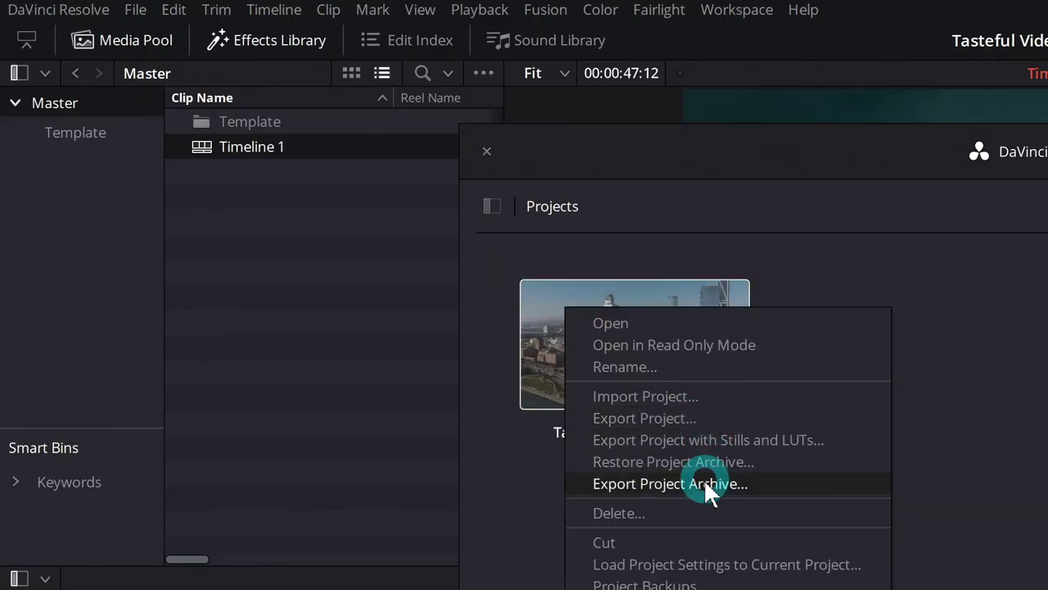
pyautogui.click(430, 377)
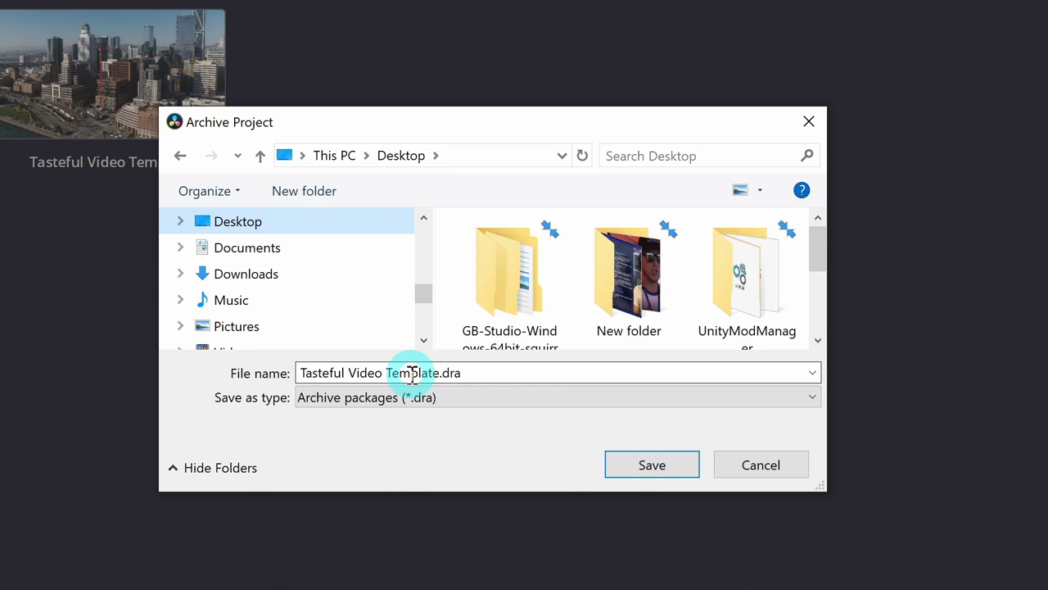
pyautogui.click(494, 402)
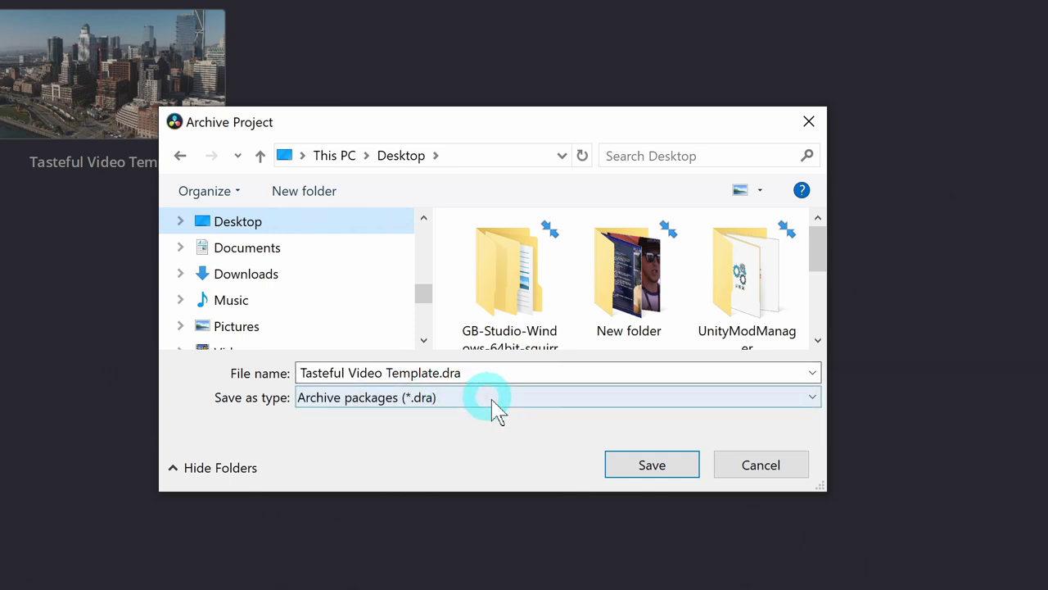
# Save the .dra archive to the Desktop, excluding render cache and optimized media
pyautogui.click(655, 465)
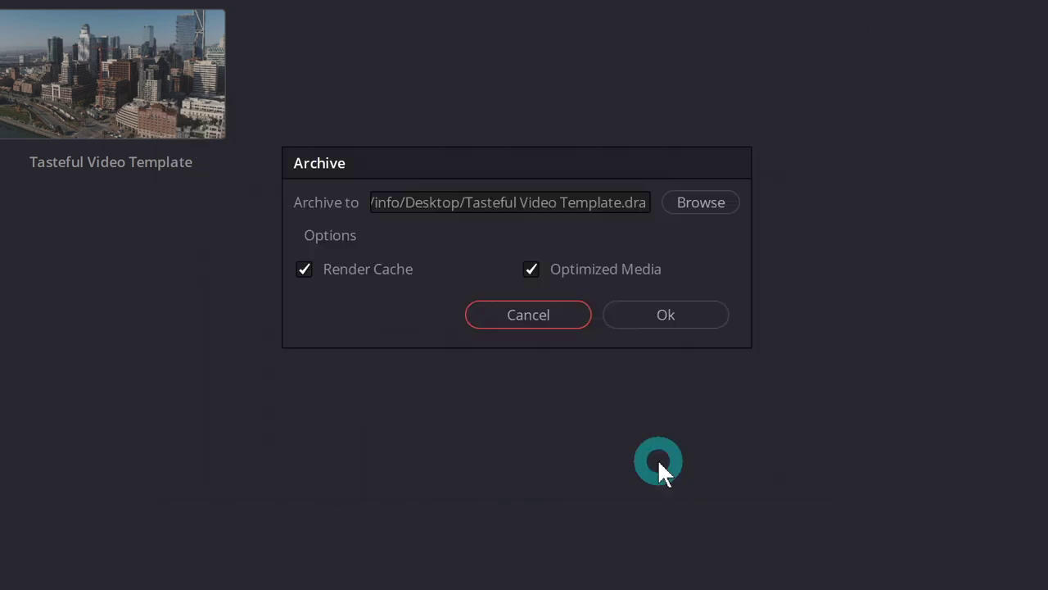
pyautogui.click(373, 270)
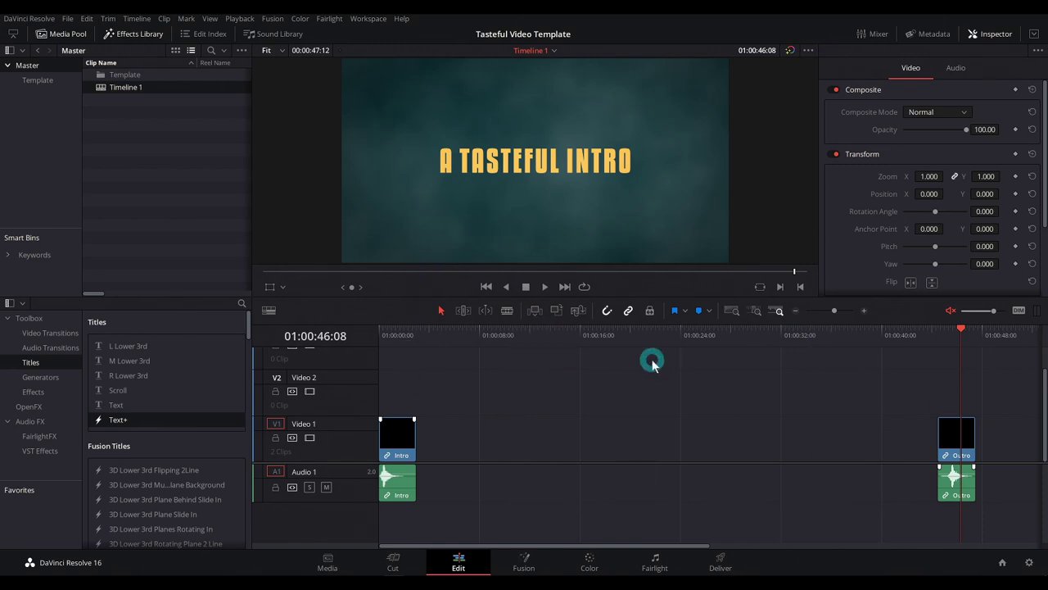
# In the 101_Tuts Project Manager's August folder, start restoring a project archive
pyautogui.click(1003, 561)
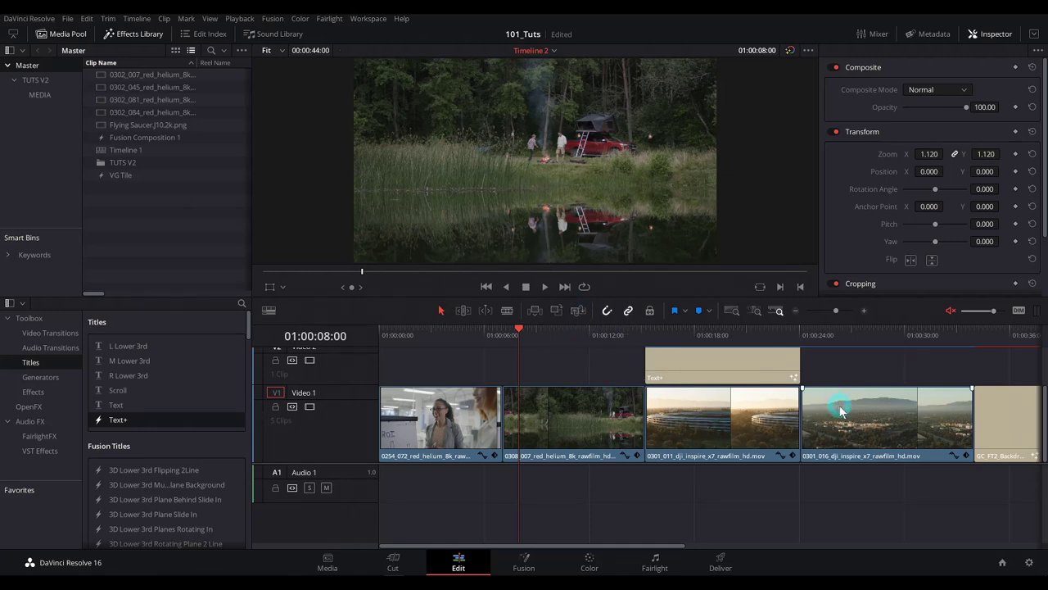
pyautogui.click(1003, 561)
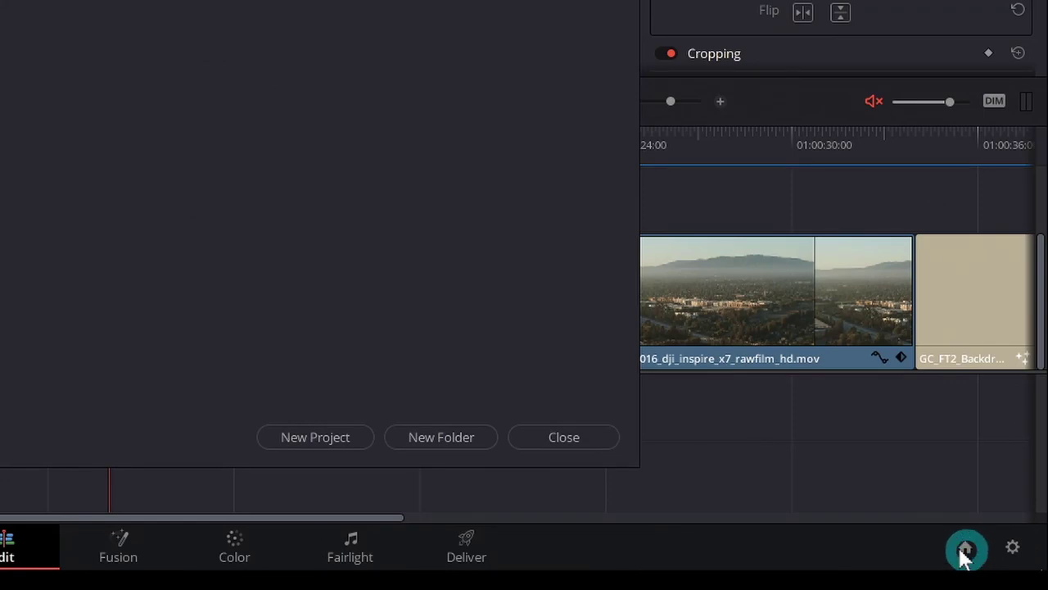
pyautogui.rightClick(516, 258)
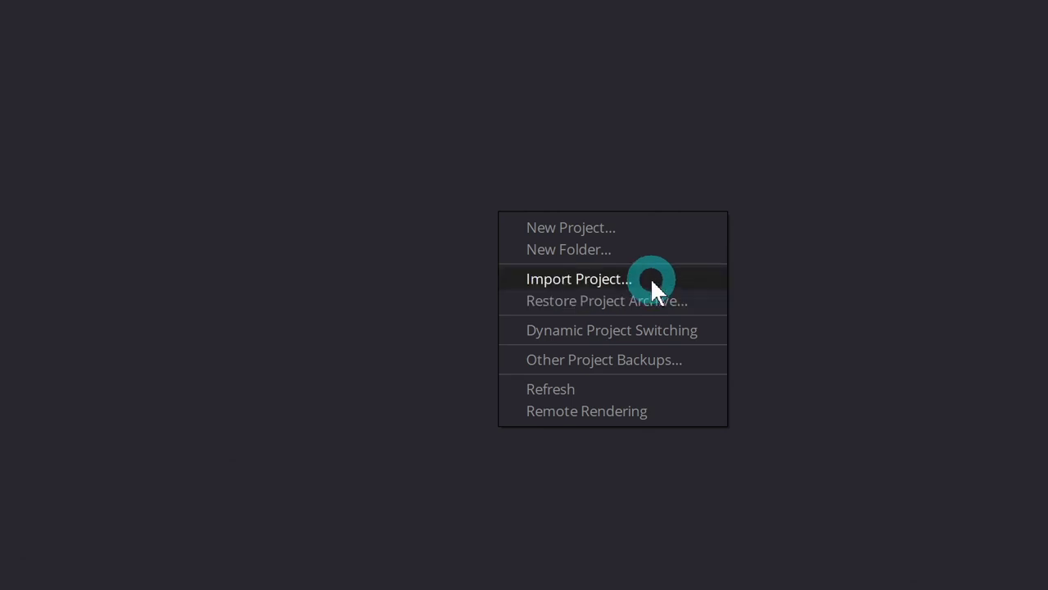
pyautogui.click(659, 305)
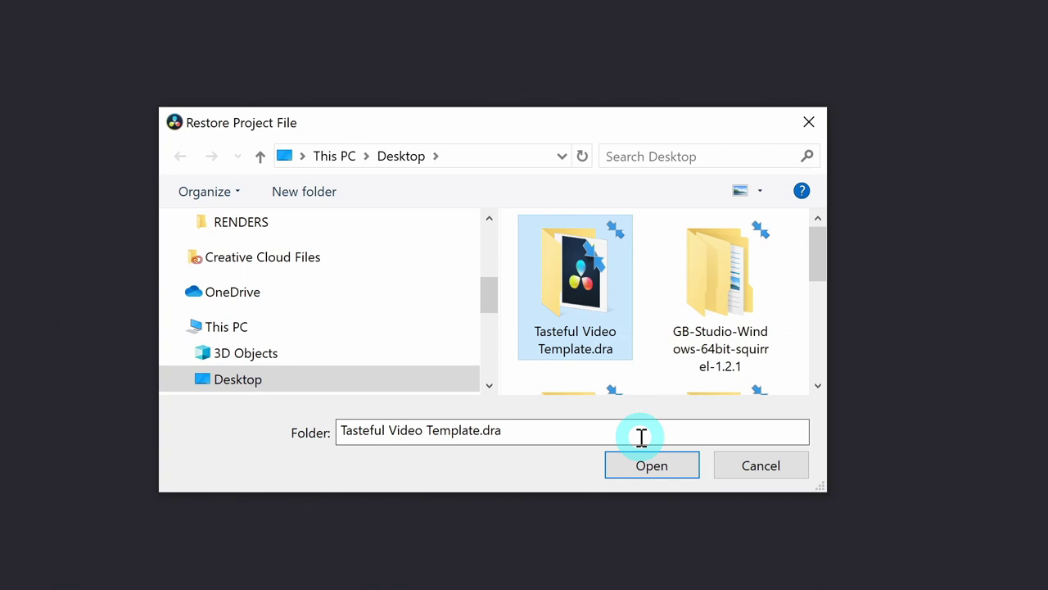
# Restore Tasteful Video Template.dra into August and rename the restored project Episode 01
pyautogui.click(657, 464)
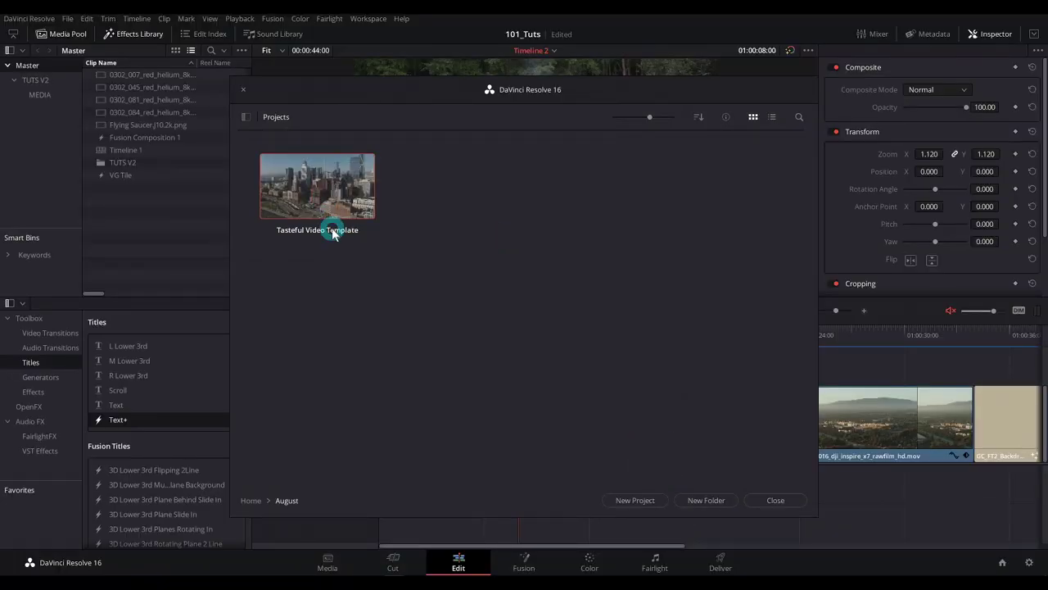
pyautogui.rightClick(334, 229)
pyautogui.click(363, 257)
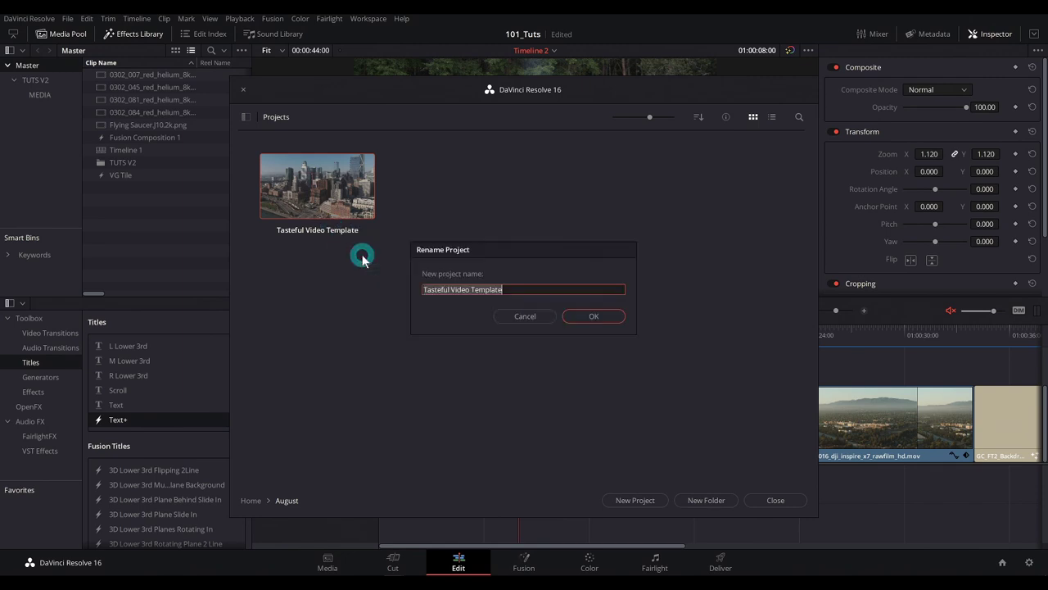
pyautogui.press('Return')
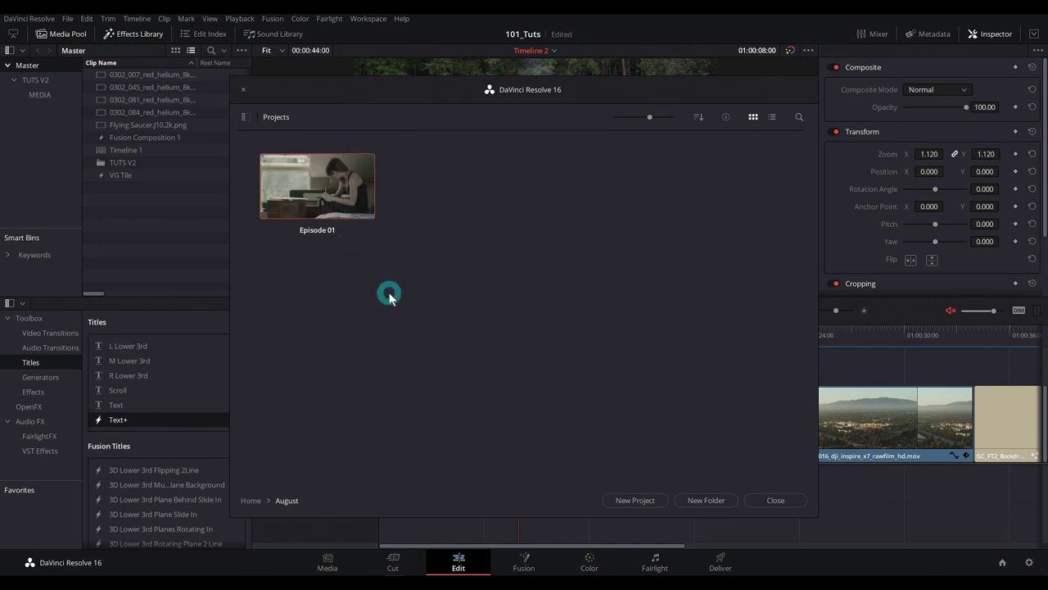
# Restore Tasteful Video Template.dra a second time into the August folder
pyautogui.rightClick(458, 192)
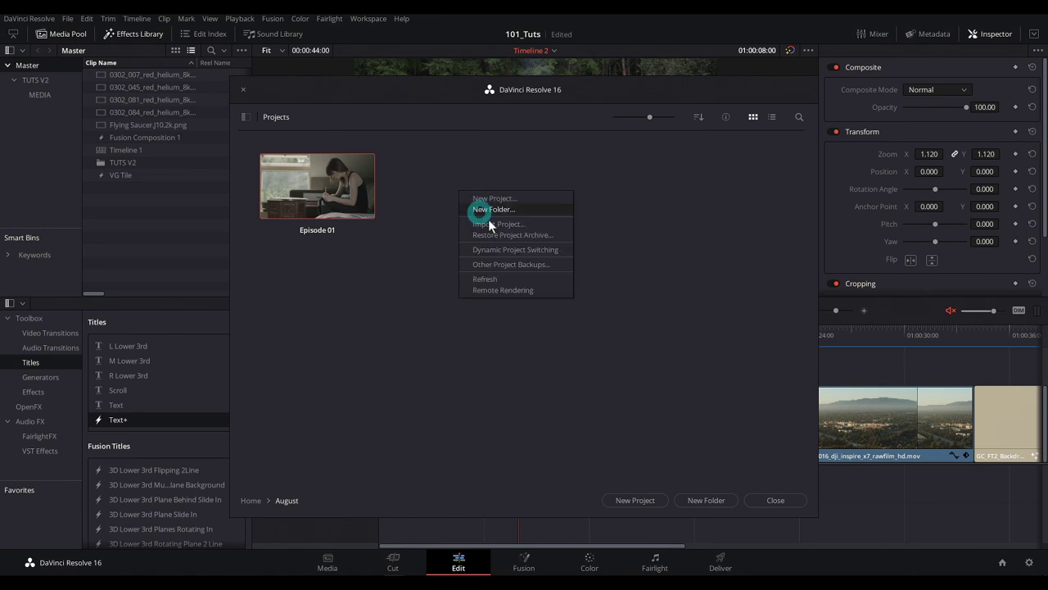
pyautogui.click(519, 236)
pyautogui.click(547, 286)
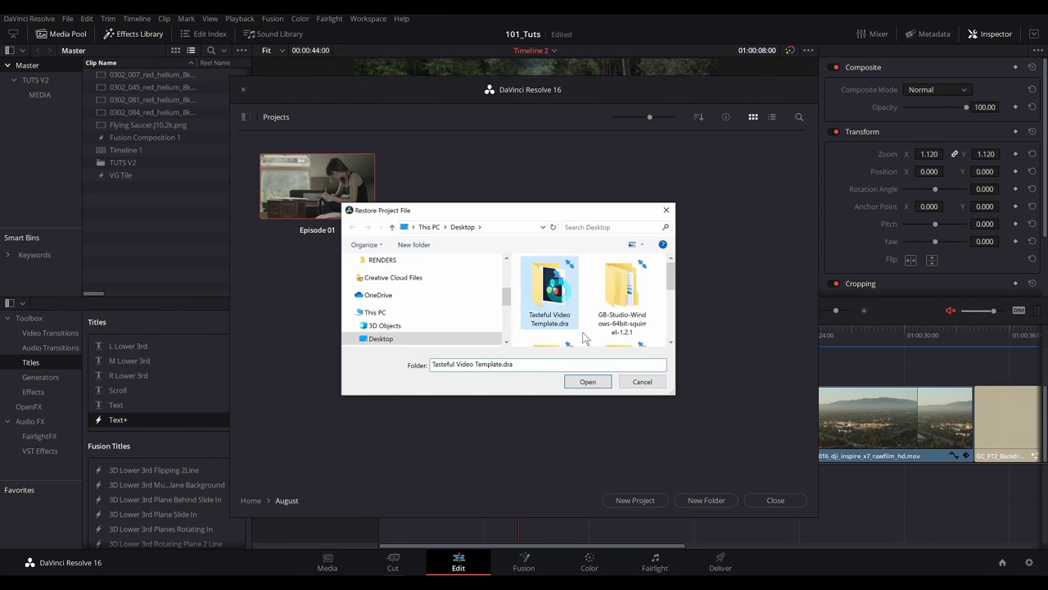
pyautogui.click(603, 385)
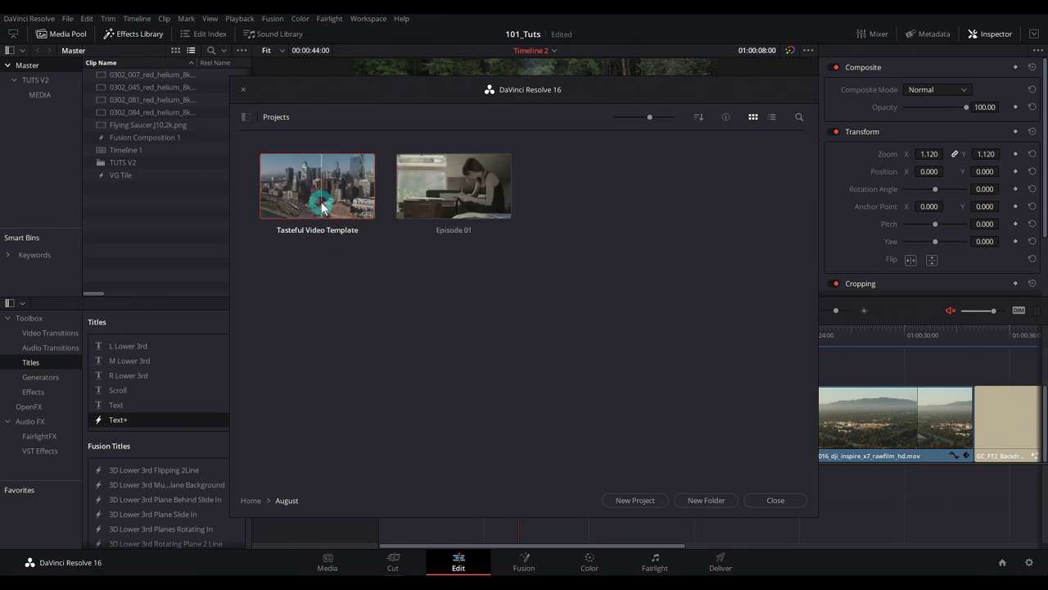
# Open the restored Tasteful Video Template project and move the playhead to just before the Outro
pyautogui.doubleClick(319, 205)
pyautogui.moveTo(414, 335); pyautogui.dragTo(396, 354)
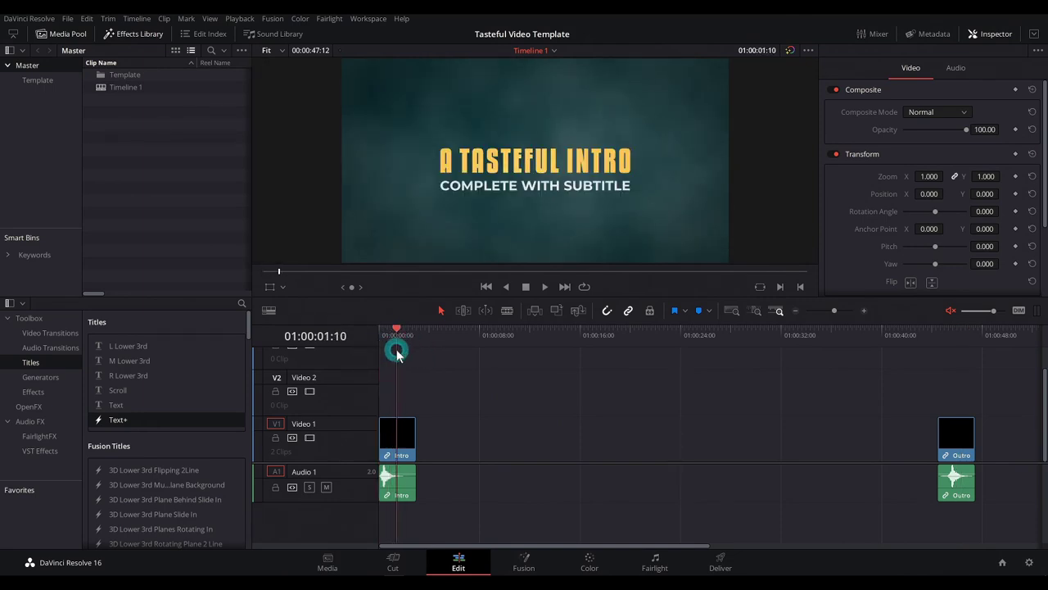
pyautogui.click(956, 333)
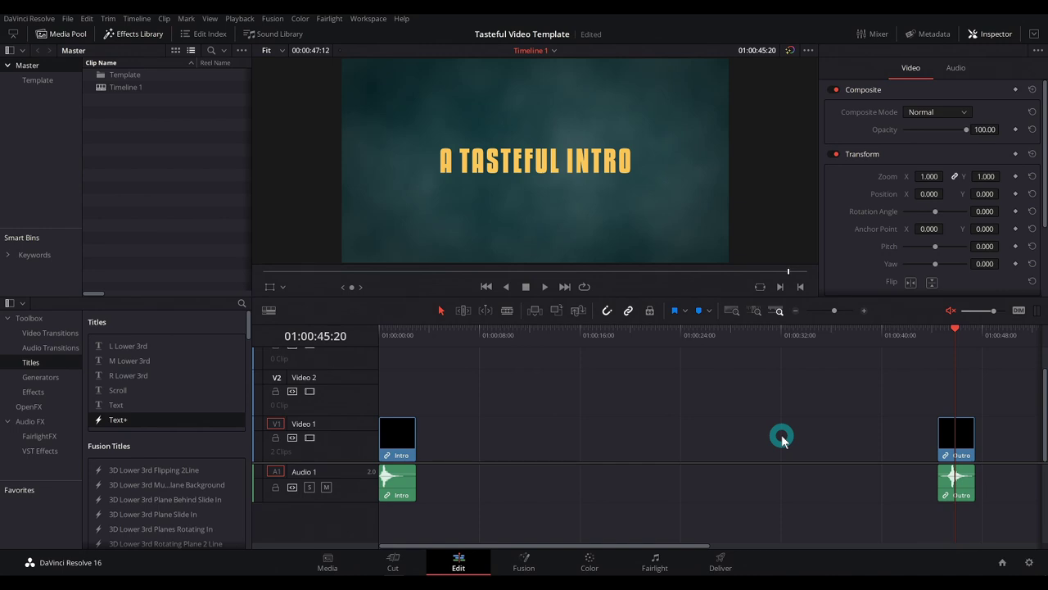